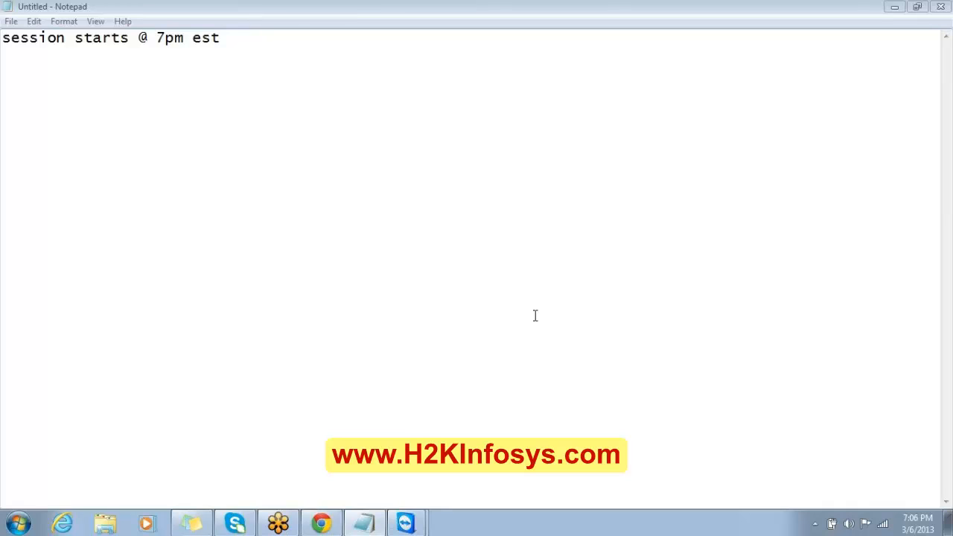
Add the lines "Quality center" and "test plan" to the notes, separated from the session line by a blank line.
{"action": "left_click", "coordinate": [241, 42]}
{"action": "key", "text": "Return"}
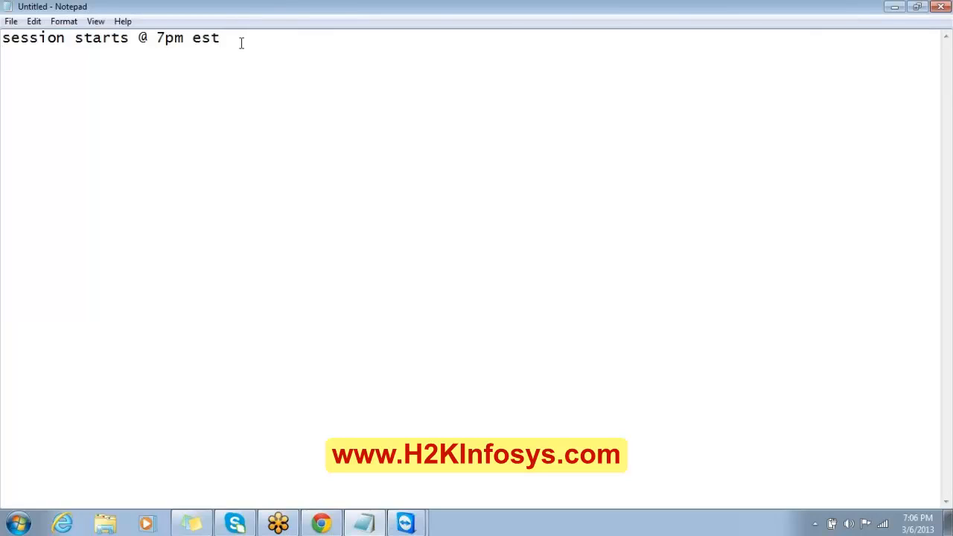
{"action": "type", "text": "Quality center"}
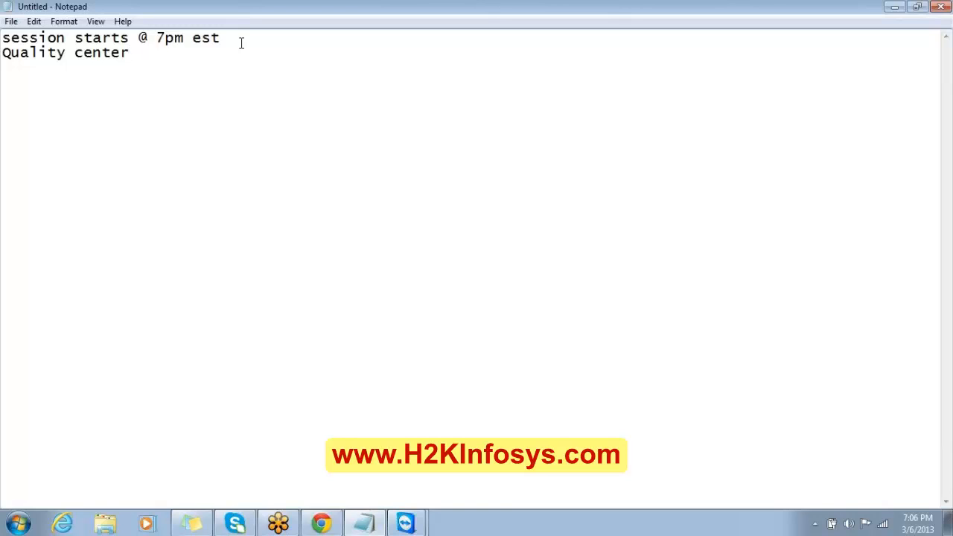
{"action": "key", "text": "Return"}
{"action": "type", "text": "test plan"}
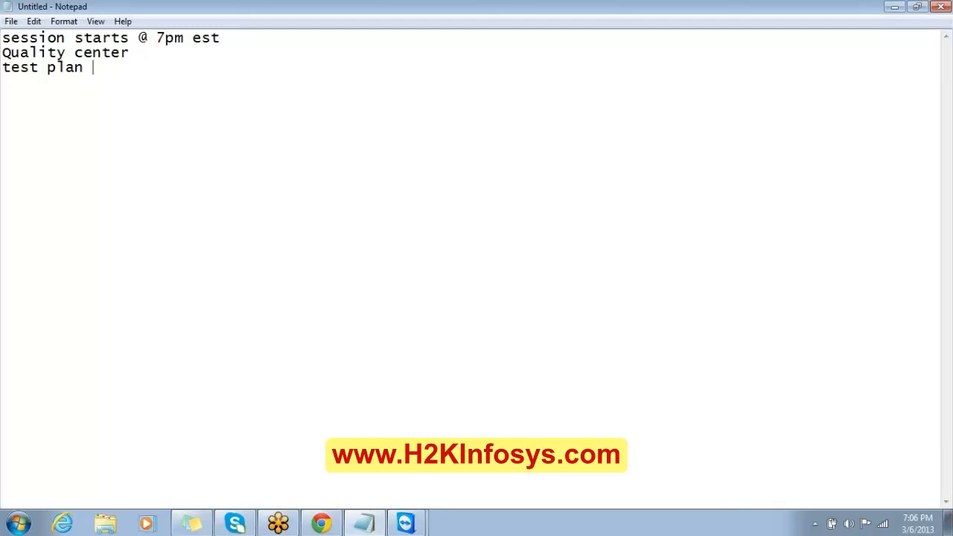
{"action": "key", "text": "Return"}
{"action": "key", "text": "Up"}
{"action": "key", "text": "Up"}
{"action": "key", "text": "Return"}
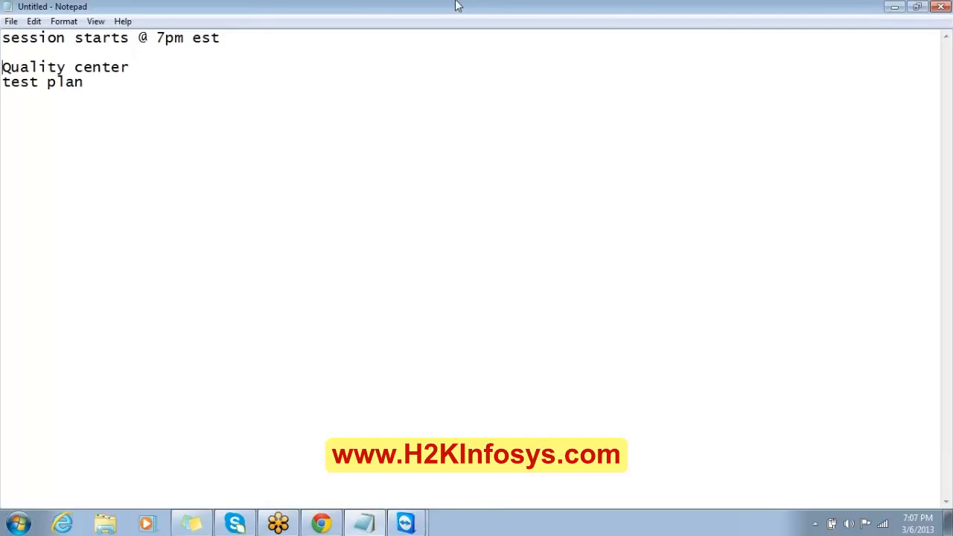
Switch to the TeamViewer remote session and maximize the Mercury Quality Center window.
{"action": "left_click", "coordinate": [784, 87]}
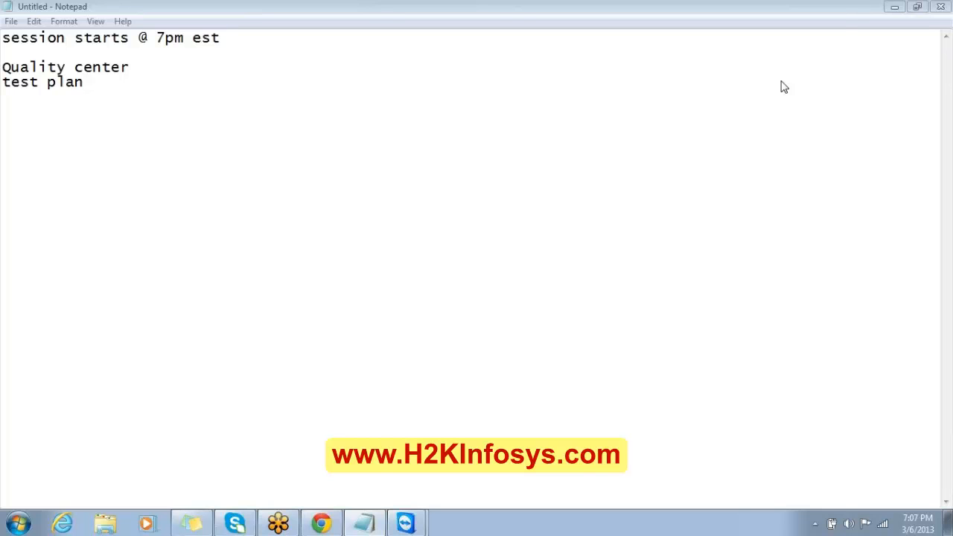
{"action": "key", "text": "alt+Tab"}
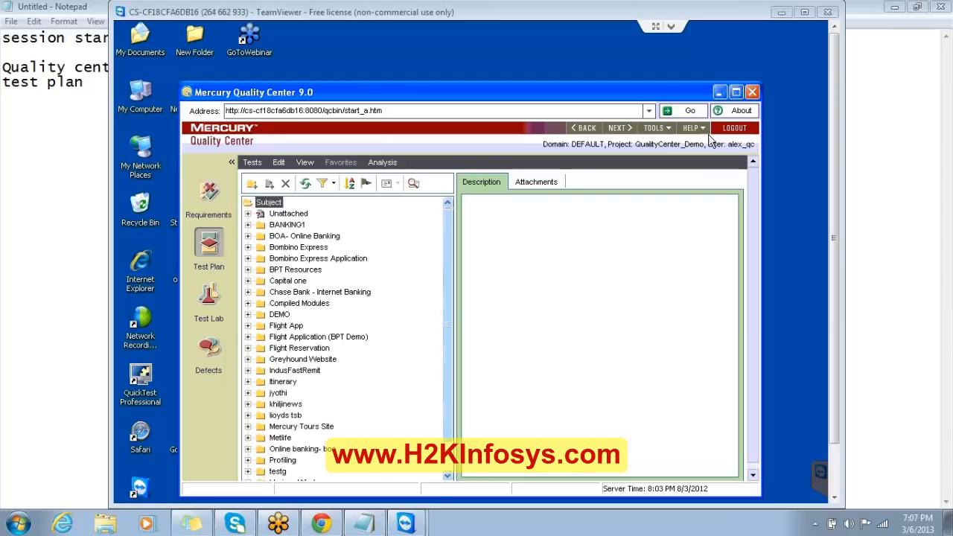
{"action": "double_click", "coordinate": [662, 91]}
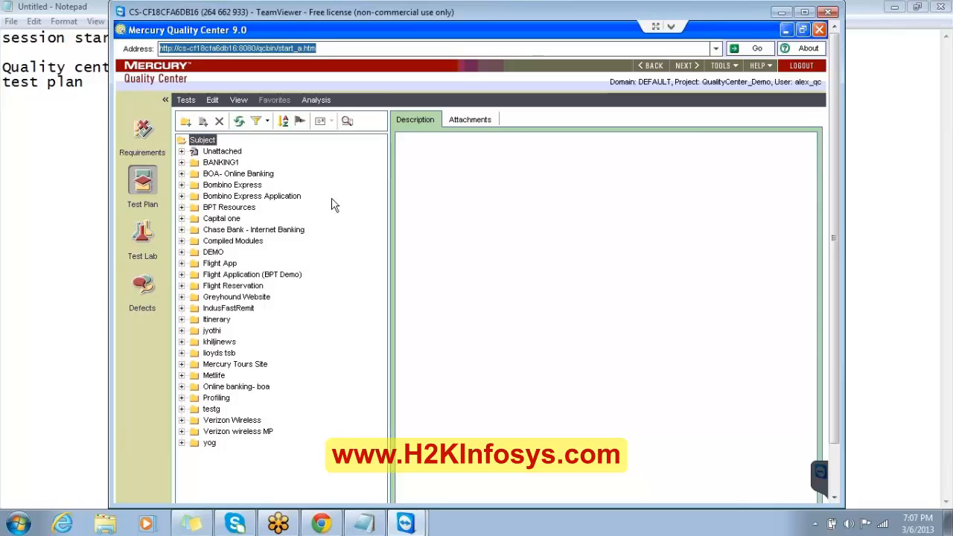
Expand the Bombino Express folder in the test plan and open the details of its home page load test.
{"action": "left_click", "coordinate": [182, 185]}
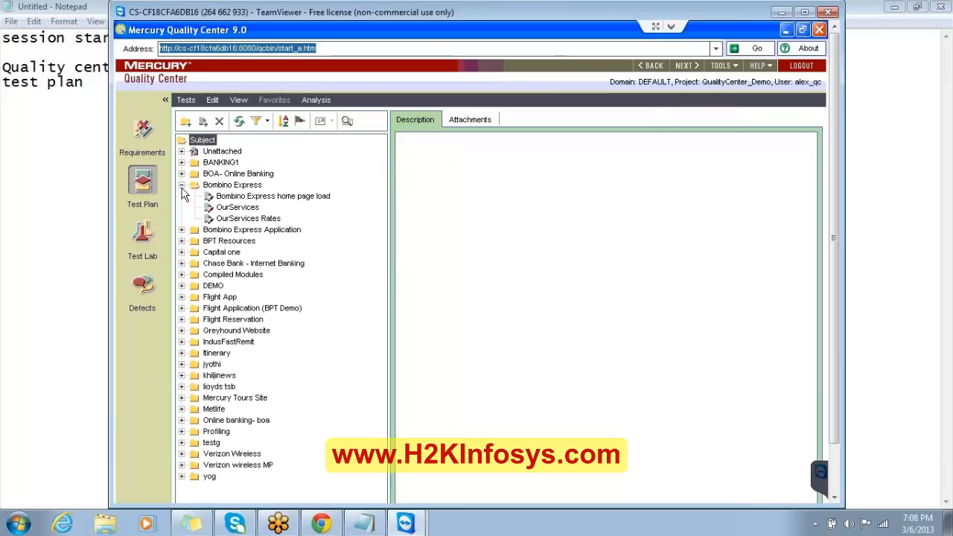
{"action": "left_click", "coordinate": [255, 196]}
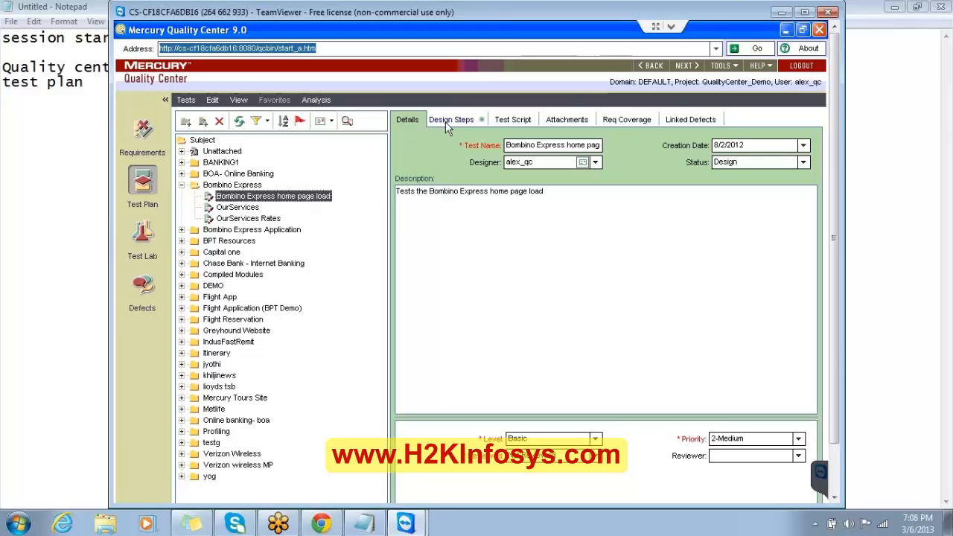
{"action": "left_click", "coordinate": [199, 141]}
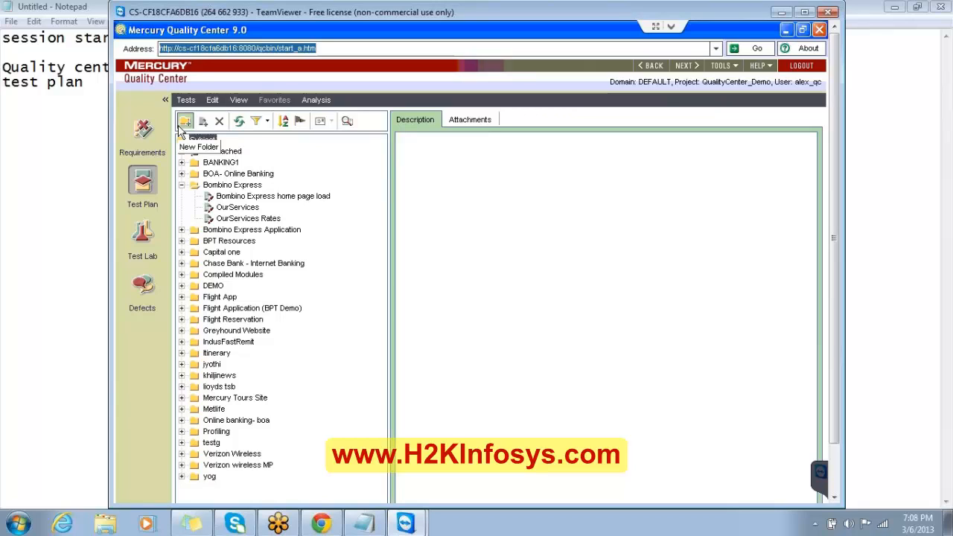
{"action": "left_click", "coordinate": [208, 188]}
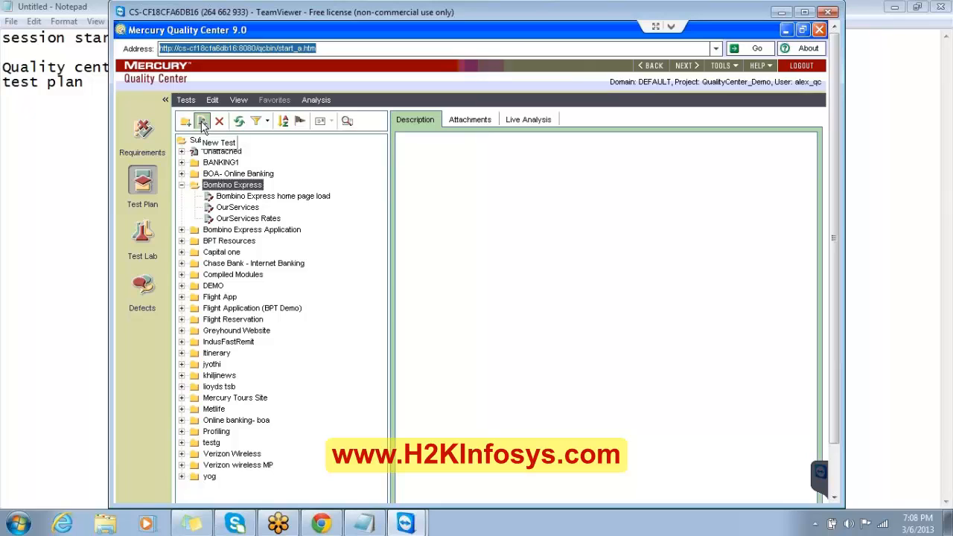
{"action": "left_click", "coordinate": [240, 197]}
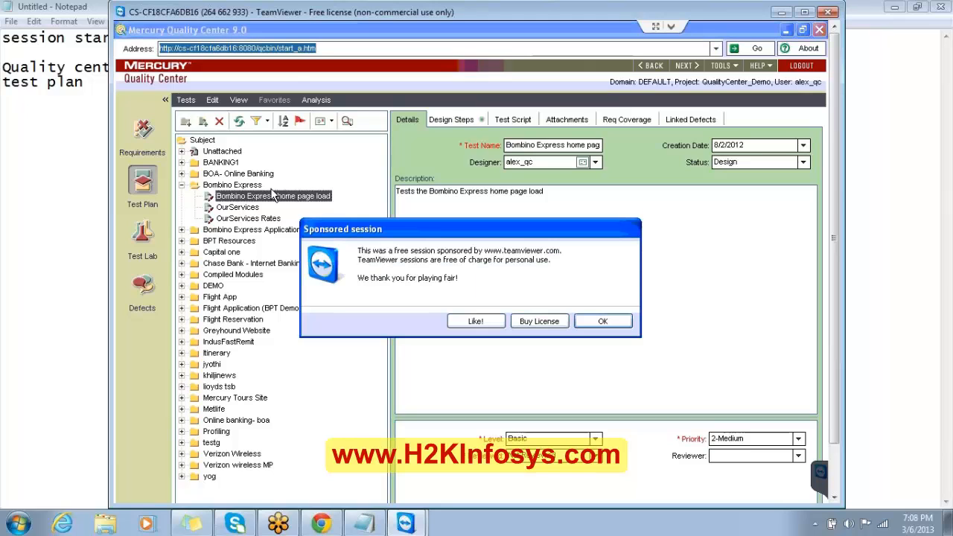
{"action": "left_click", "coordinate": [595, 322]}
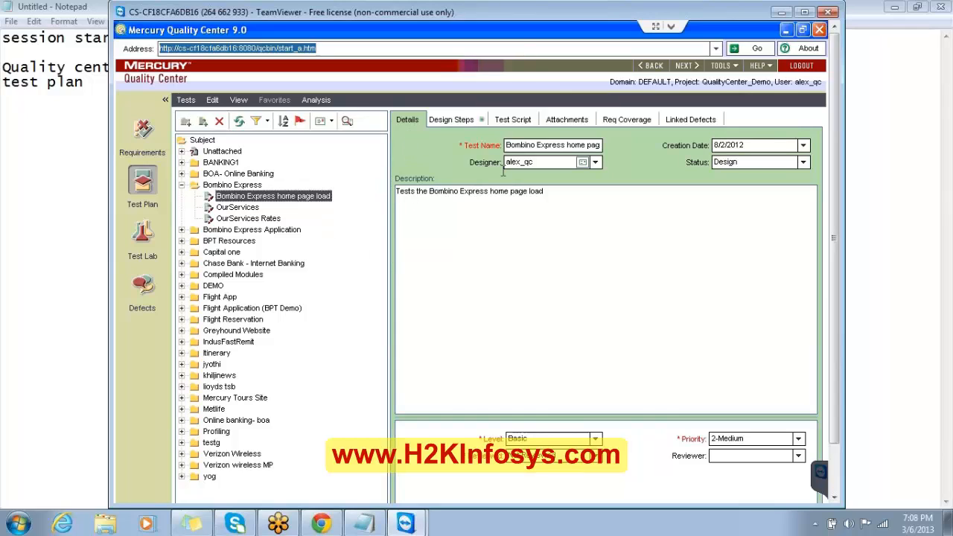
Examine the design steps of the Bombino Express home page load, OurServices and OurServices Rates tests.
{"action": "left_click", "coordinate": [453, 119]}
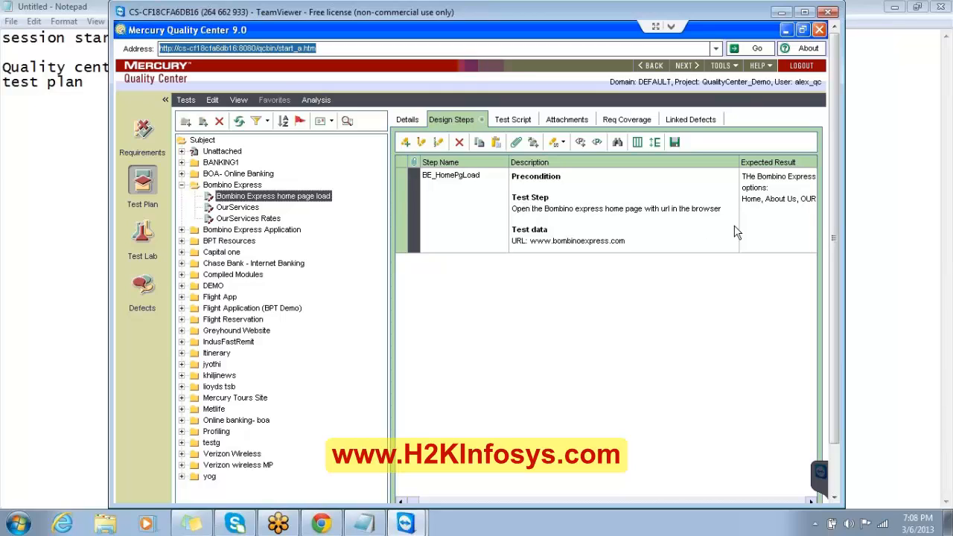
{"action": "left_click", "coordinate": [256, 211]}
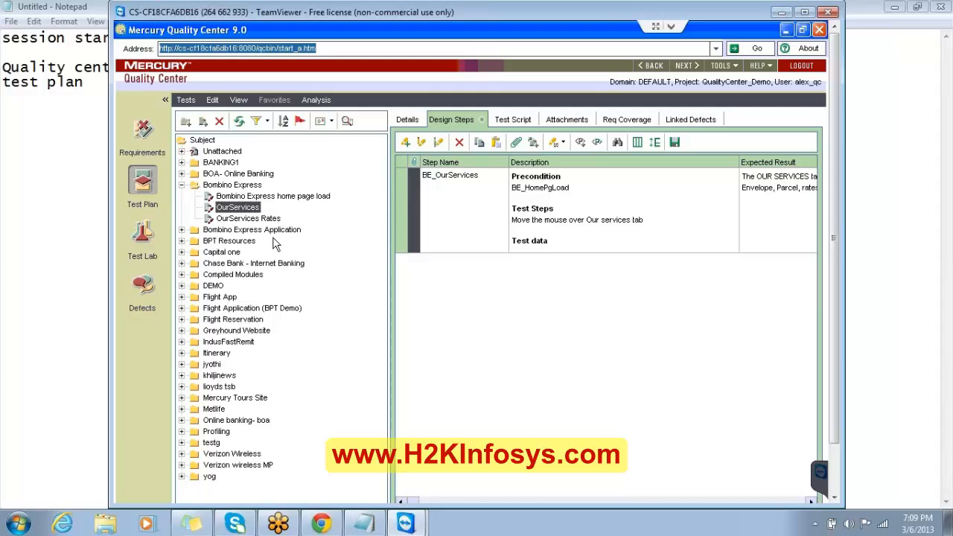
{"action": "left_click", "coordinate": [262, 219]}
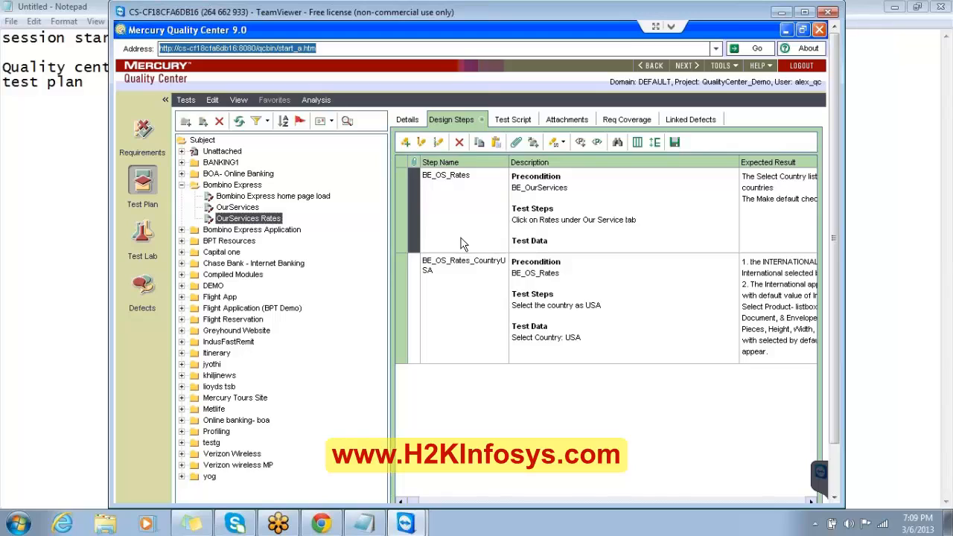
Create a new design step in the OurServices Rates test and name it BE_OS__Rates_CountrynotUSA.
{"action": "left_click", "coordinate": [405, 143]}
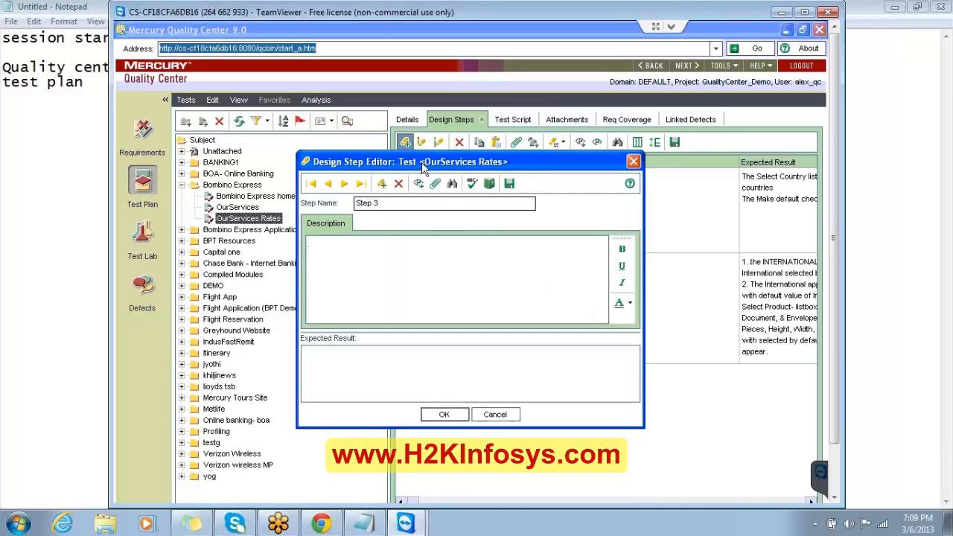
{"action": "left_click_drag", "start_coordinate": [289, 186], "coordinate": [272, 197]}
{"action": "left_click_drag", "start_coordinate": [213, 221], "coordinate": [471, 297]}
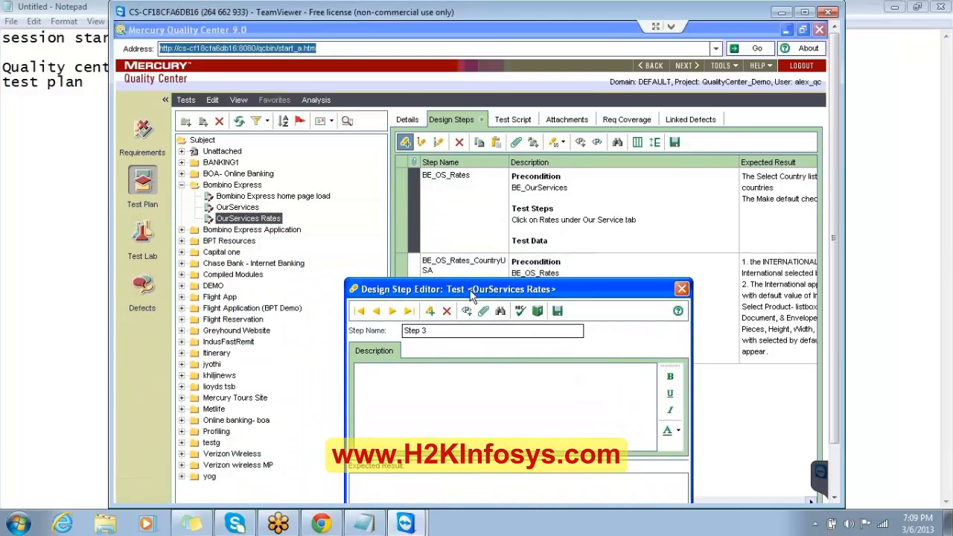
{"action": "double_click", "coordinate": [430, 330]}
{"action": "key", "text": "BackSpace"}
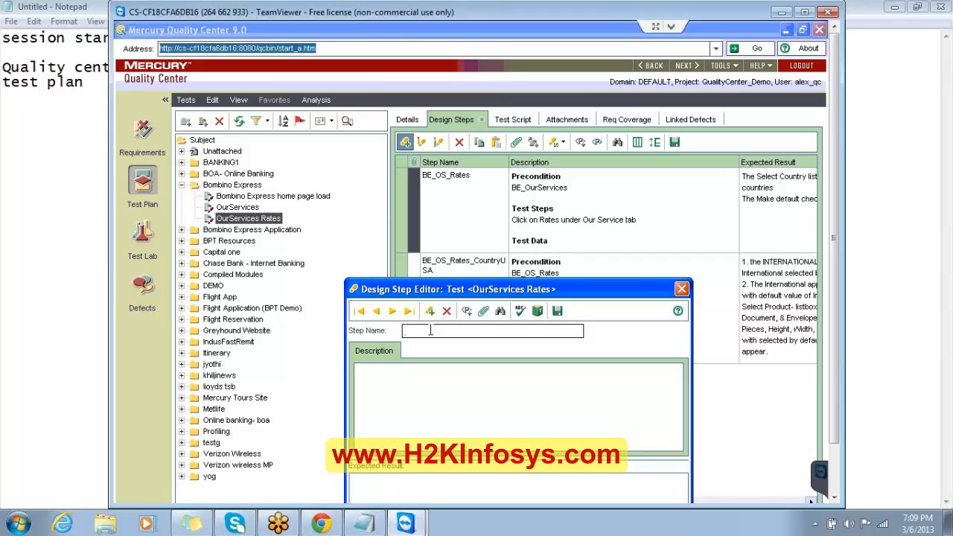
{"action": "type", "text": "BE_OS"}
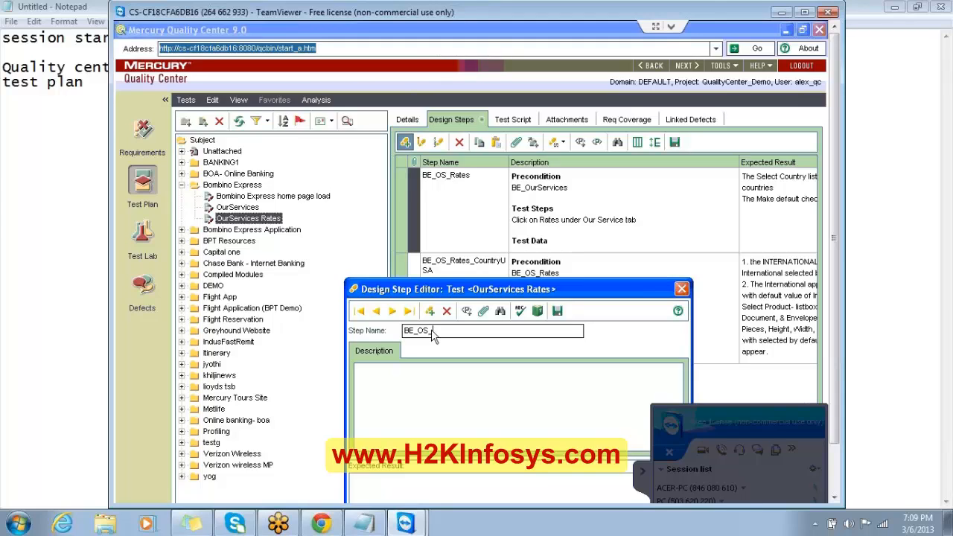
{"action": "type", "text": "_Rates_CountrynotUSA"}
Enter the headings "Precondition", "Test steps" and "Test data" on separate lines in the new step's description.
{"action": "left_click", "coordinate": [468, 402]}
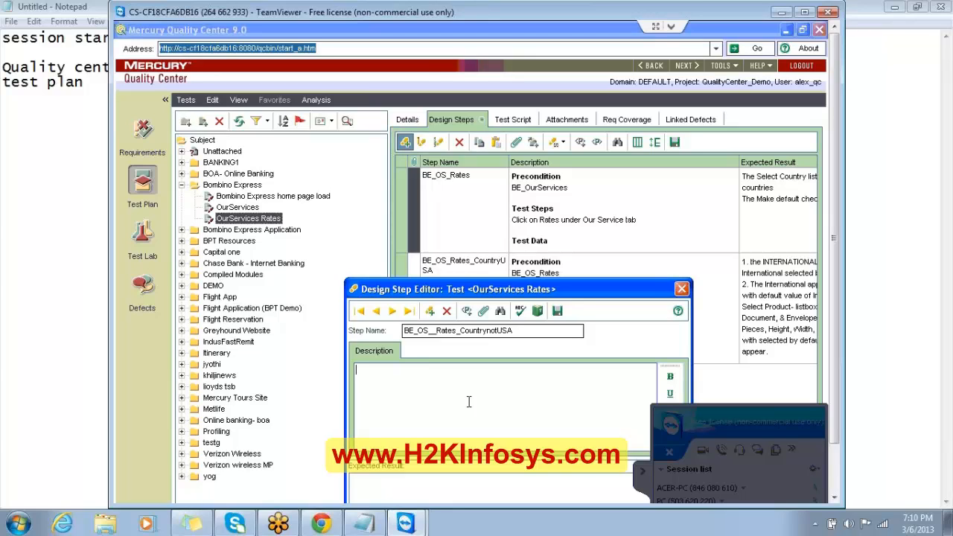
{"action": "type", "text": "Preconditu"}
{"action": "key", "text": "BackSpace"}
{"action": "type", "text": "ion"}
{"action": "key", "text": "Return"}
{"action": "type", "text": "Test steps"}
{"action": "key", "text": "Return"}
{"action": "type", "text": "Test"}
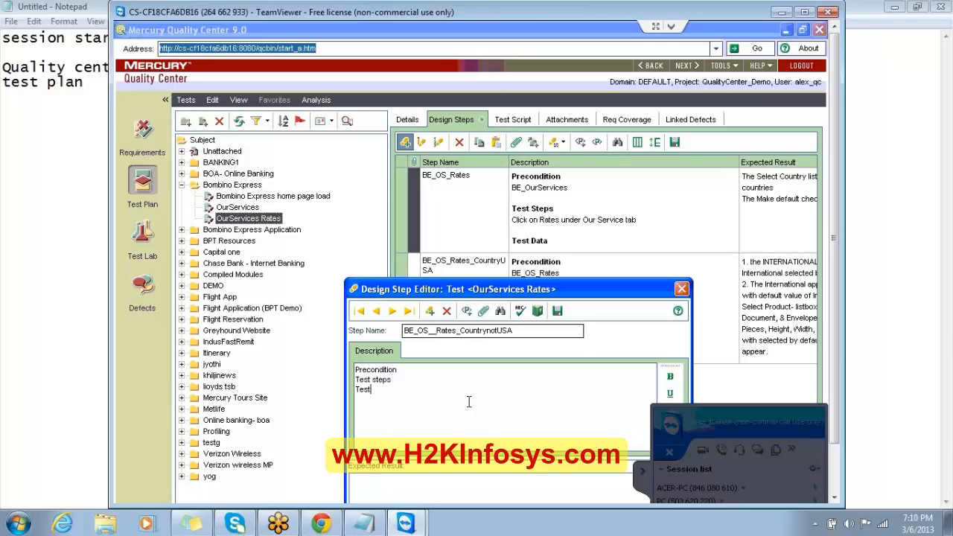
{"action": "type", "text": " data"}
Add BE_OS_Rates under the Precondition heading, leaving a blank line before Test steps.
{"action": "key", "text": "Up"}
{"action": "key", "text": "Up"}
{"action": "key", "text": "End"}
{"action": "key", "text": "Return"}
{"action": "key", "text": "Return"}
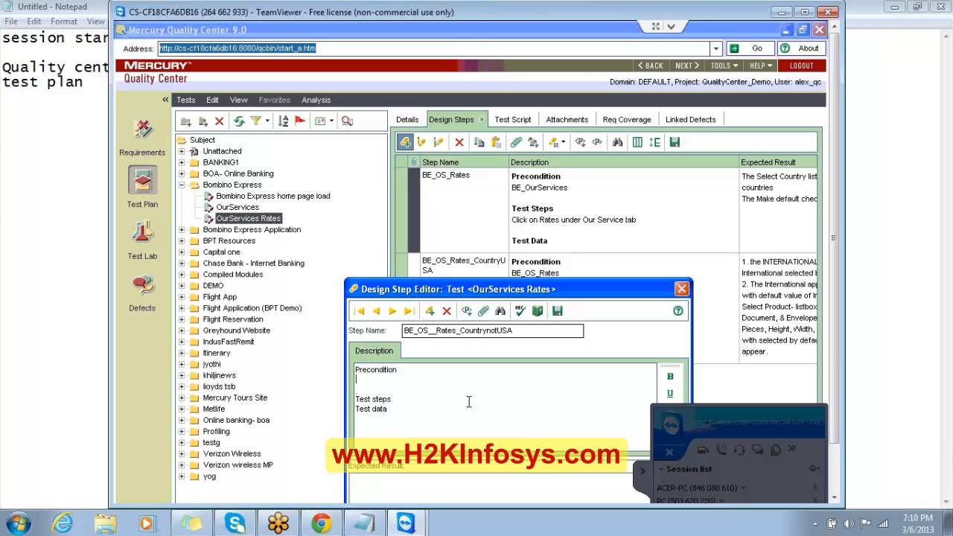
{"action": "type", "text": "BE_OS"}
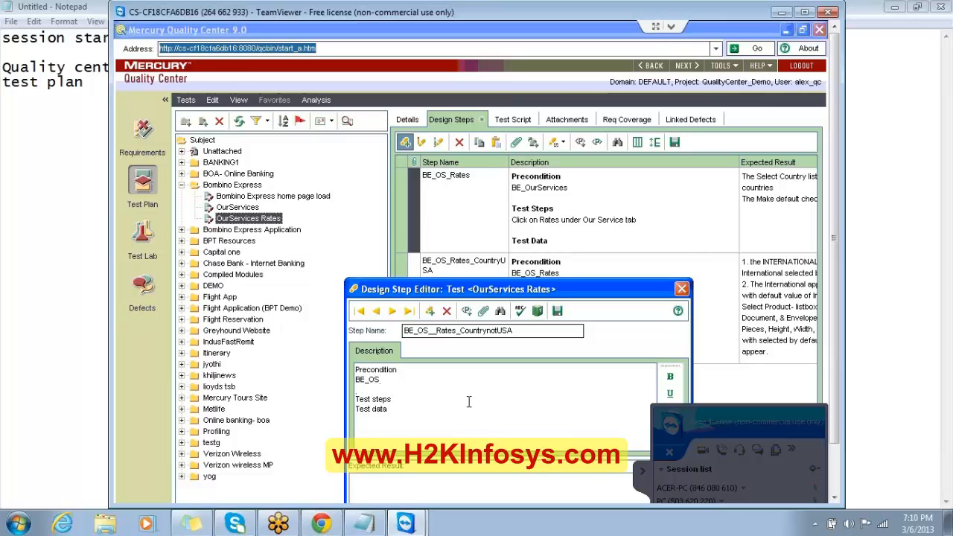
{"action": "type", "text": "_Rates"}
Enter "Select the country other than USA" under Test steps and "Select country: India" under Test data.
{"action": "left_click", "coordinate": [391, 399]}
{"action": "key", "text": "Return"}
{"action": "key", "text": "Return"}
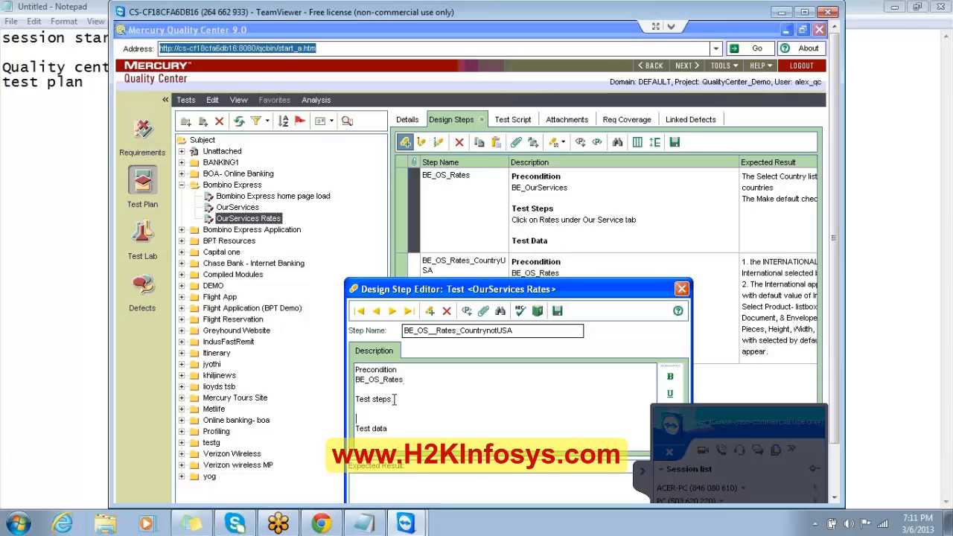
{"action": "key", "text": "Up"}
{"action": "type", "text": "Select the country oth"}
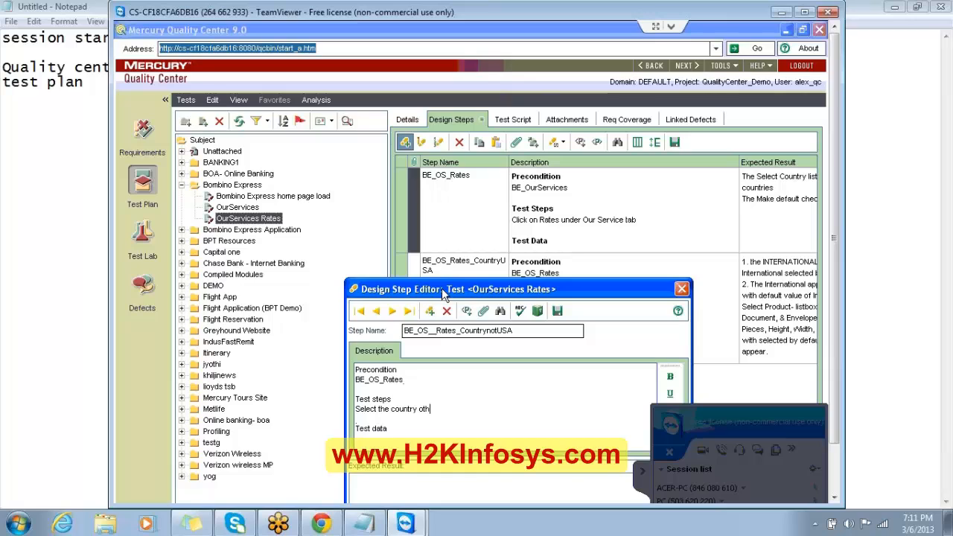
{"action": "type", "text": "er than USA"}
{"action": "key", "text": "Down"}
{"action": "type", "text": "Select country"}
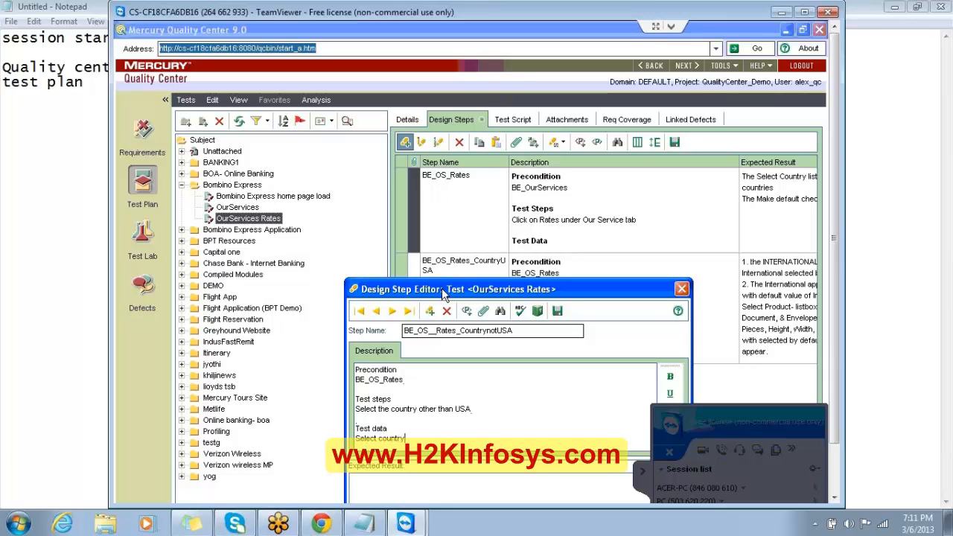
{"action": "type", "text": ": India"}
Make the Precondition and Test steps headings bold in the design step's description.
{"action": "left_click_drag", "start_coordinate": [484, 291], "coordinate": [484, 151]}
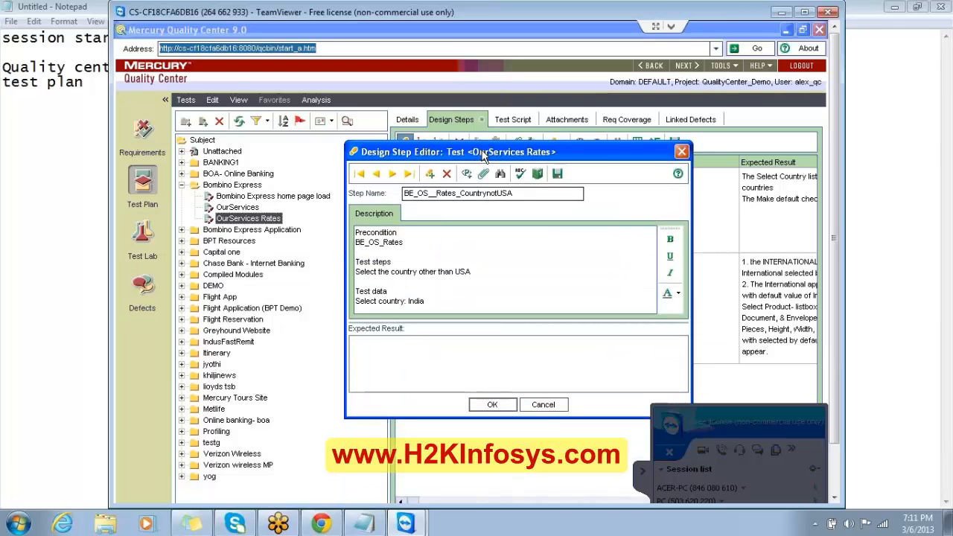
{"action": "double_click", "coordinate": [386, 232]}
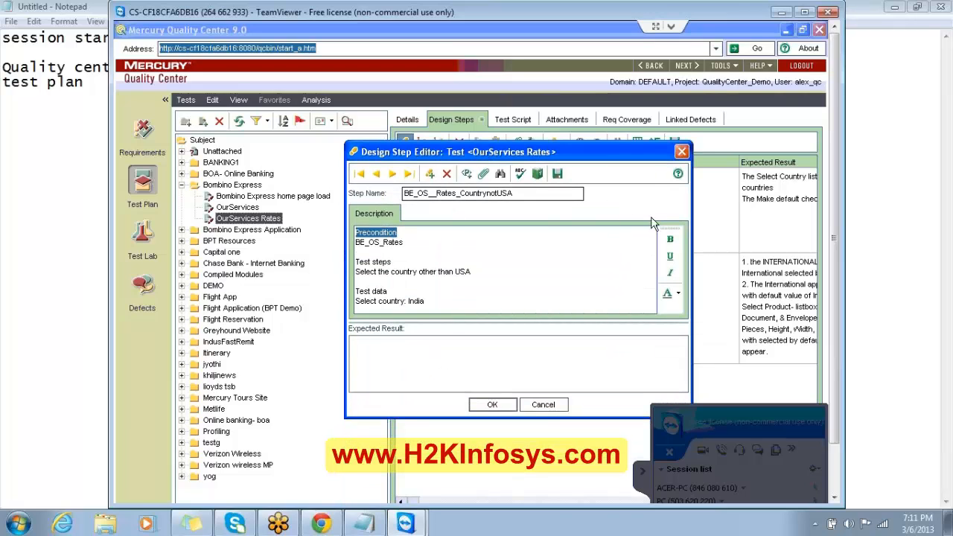
{"action": "left_click", "coordinate": [670, 239]}
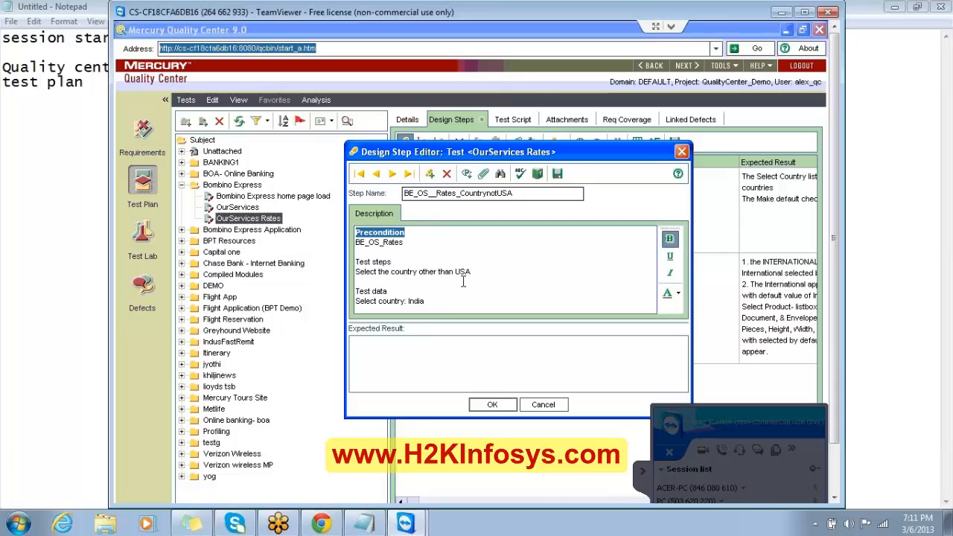
{"action": "left_click", "coordinate": [394, 262]}
{"action": "left_click_drag", "start_coordinate": [394, 262], "coordinate": [352, 262]}
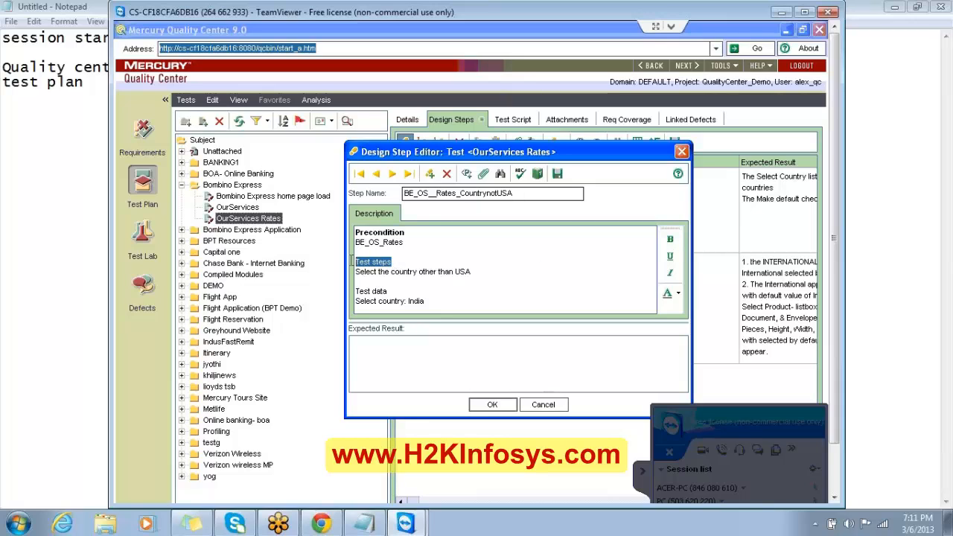
{"action": "left_click", "coordinate": [671, 246]}
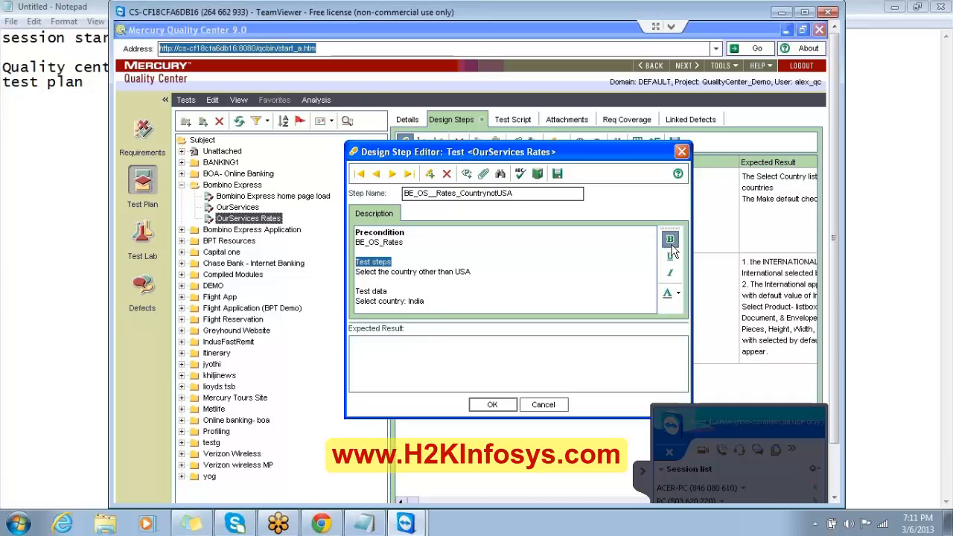
{"action": "left_click", "coordinate": [393, 291]}
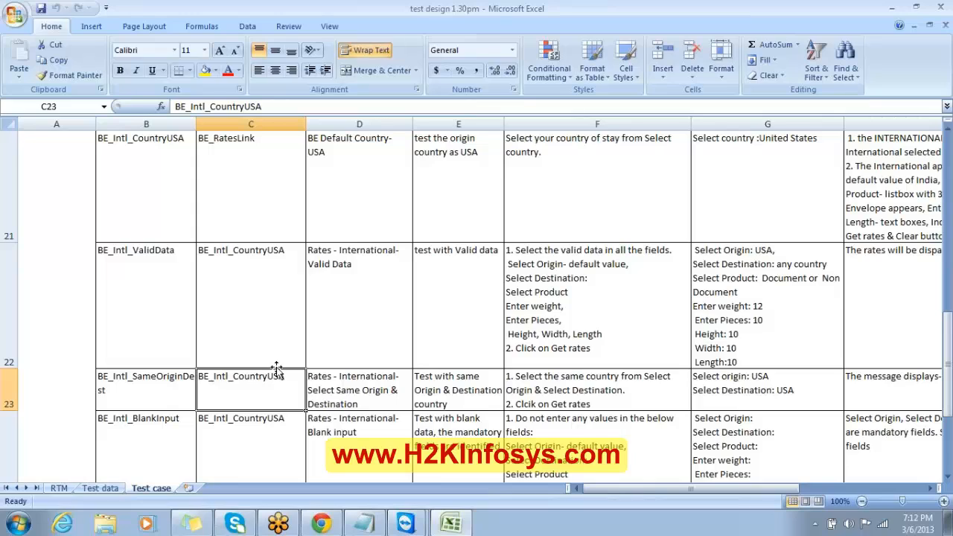
Switch to the test design 1.30pm workbook in Excel and locate the "BE Default Country- not USA" test case.
{"action": "left_click", "coordinate": [362, 255]}
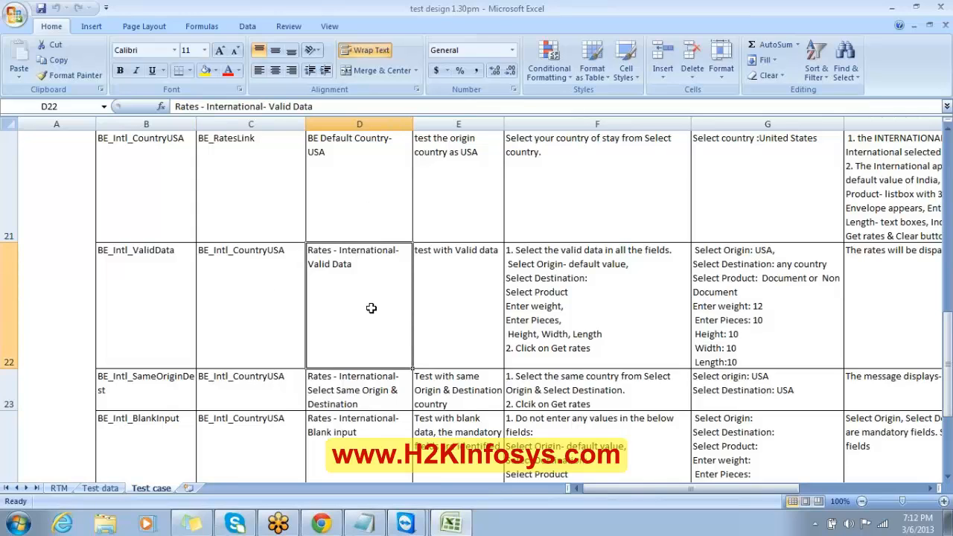
{"action": "key", "text": "Up"}
{"action": "key", "text": "Up"}
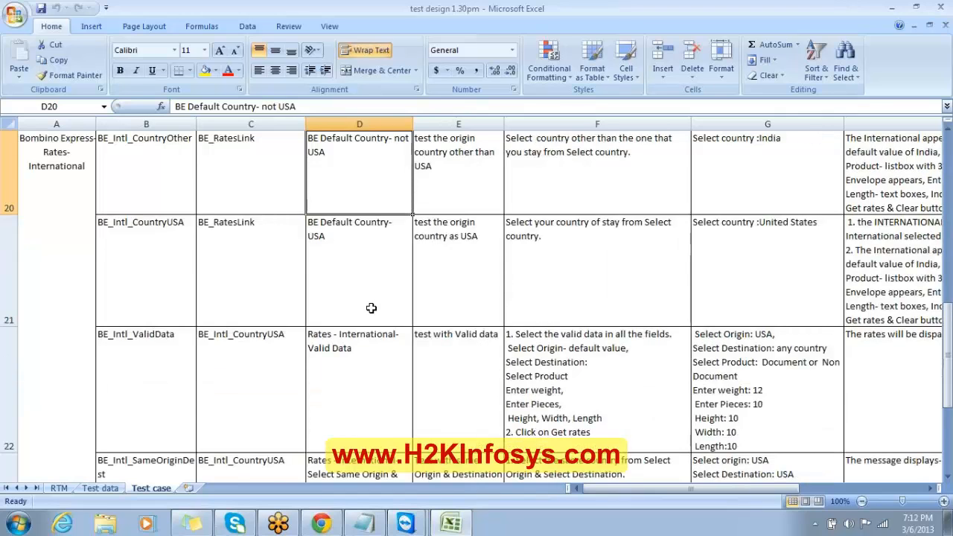
Copy the "BE Default Country- not USA" case's expected result from the workbook into the Expected Result of BE_OS__Rates_CountrynotUSA in Quality Center.
{"action": "key", "text": "Up"}
{"action": "key", "text": "Down"}
{"action": "key", "text": "Right"}
{"action": "key", "text": "Right"}
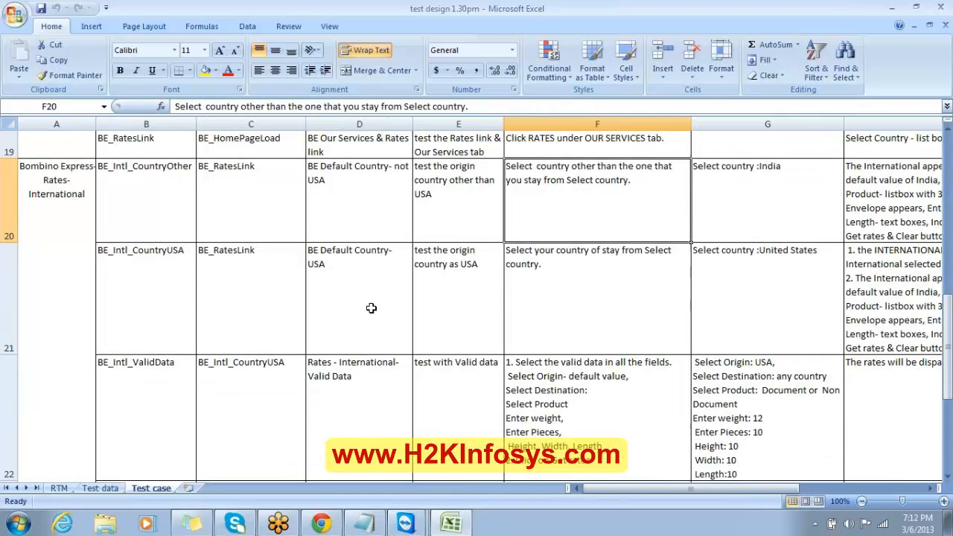
{"action": "key", "text": "Right"}
{"action": "key", "text": "Right"}
{"action": "key", "text": "Right"}
{"action": "key", "text": "Left"}
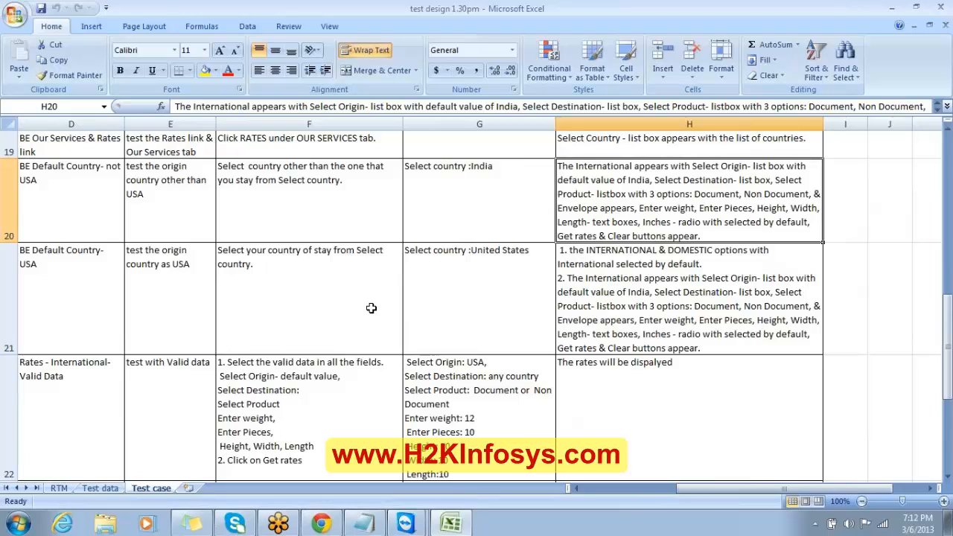
{"action": "key", "text": "ctrl+c"}
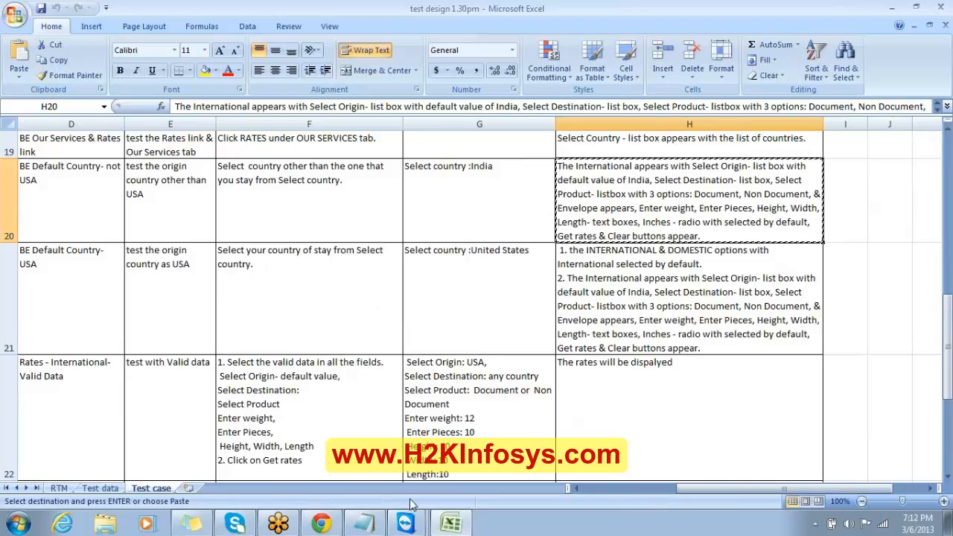
{"action": "mouse_move", "coordinate": [416, 528]}
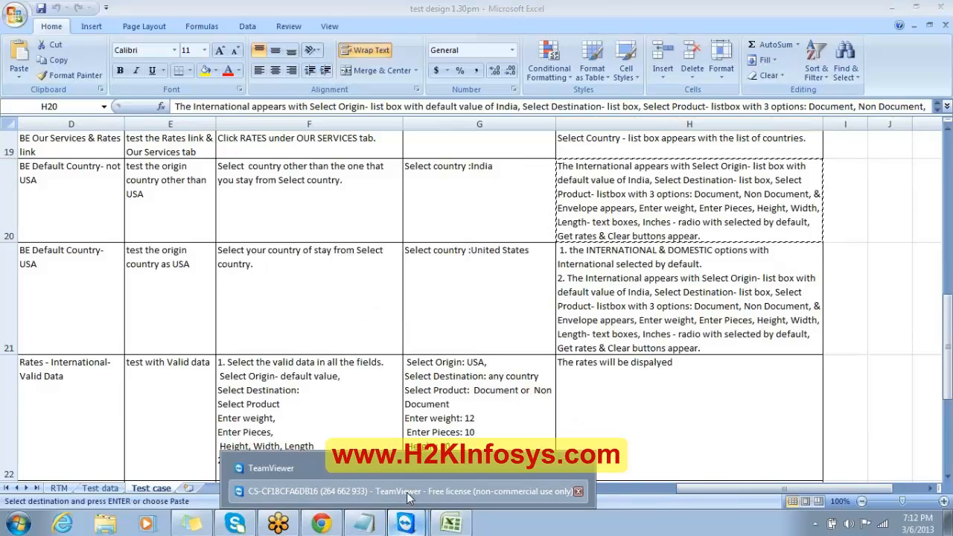
{"action": "left_click", "coordinate": [407, 492]}
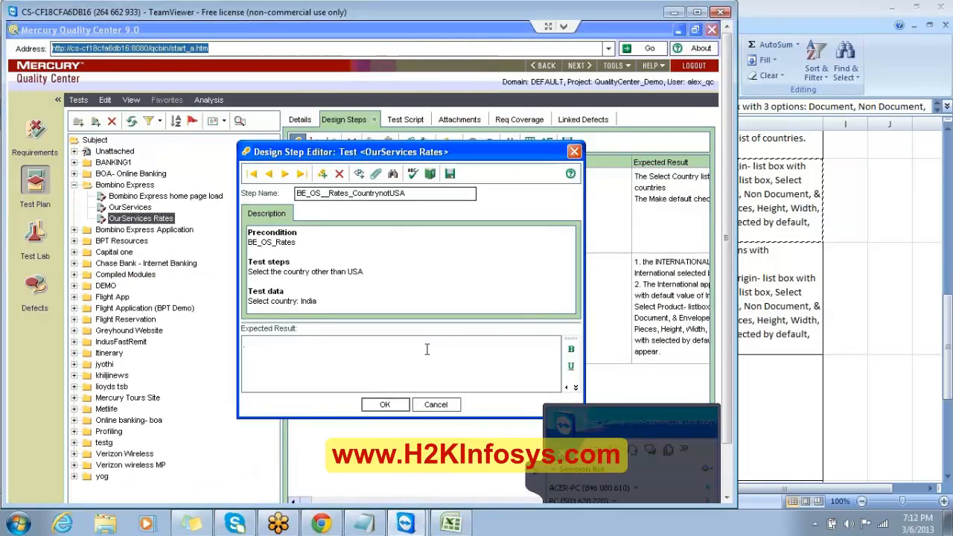
{"action": "key", "text": "ctrl+v"}
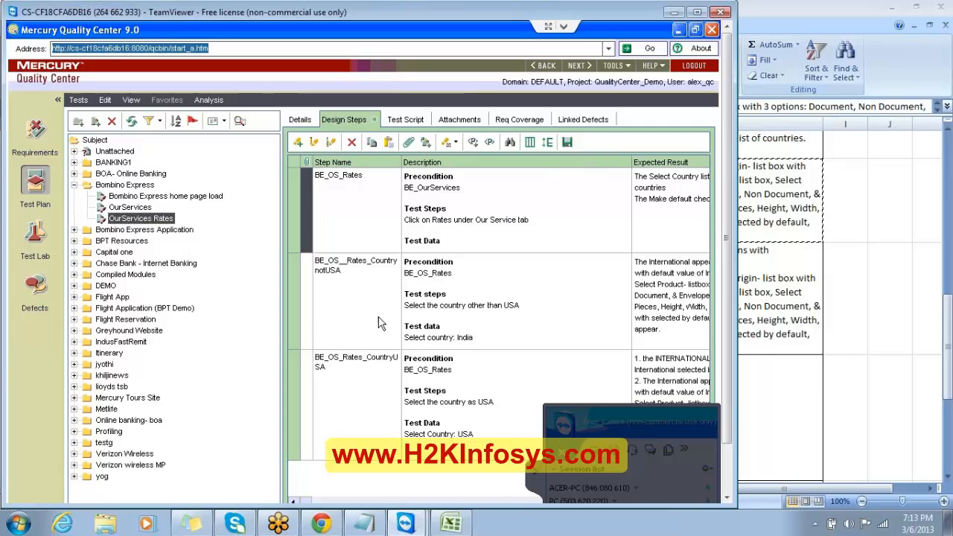
Create a manual test named "OUrServices Rates International" in the Bombino Express folder.
{"action": "left_click", "coordinate": [146, 188]}
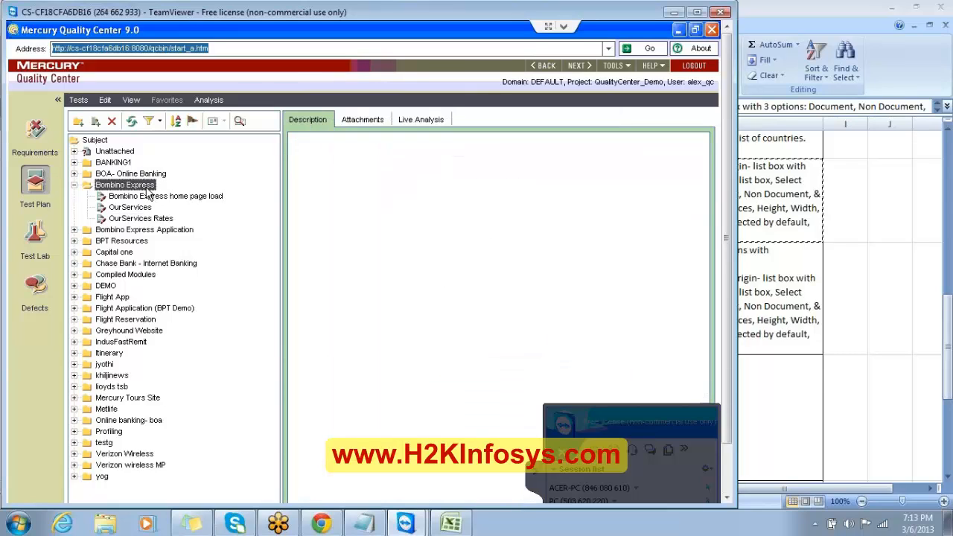
{"action": "left_click", "coordinate": [95, 121]}
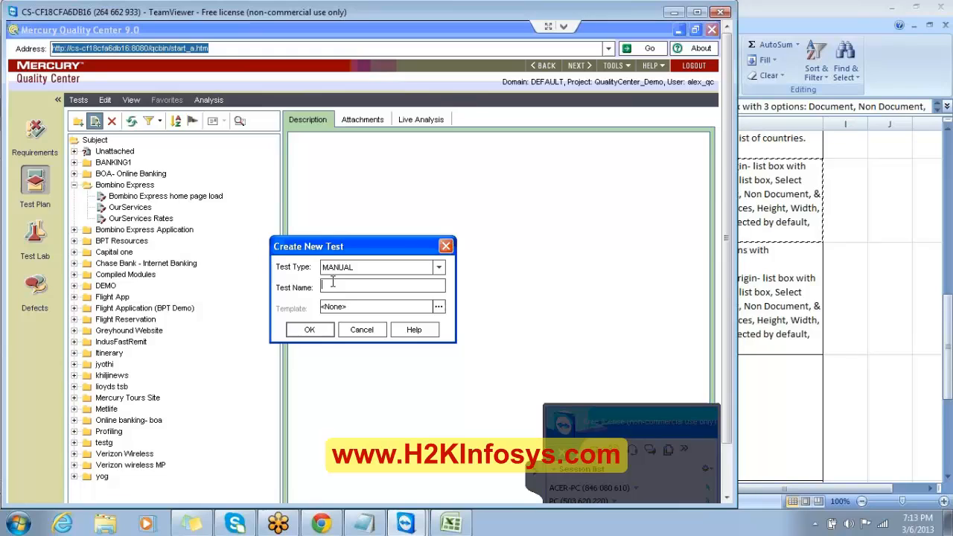
{"action": "type", "text": "OurServices"}
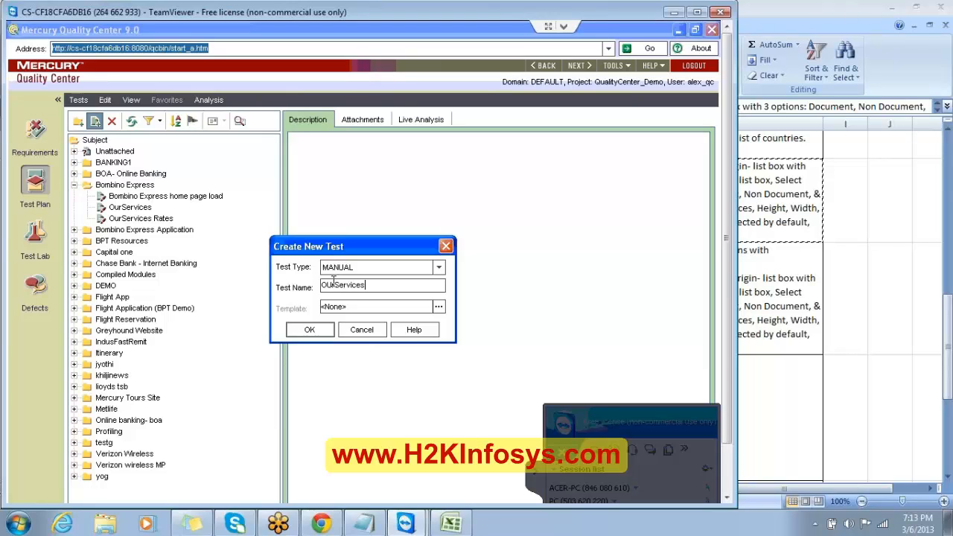
{"action": "type", "text": " Rates International"}
{"action": "left_click", "coordinate": [323, 332]}
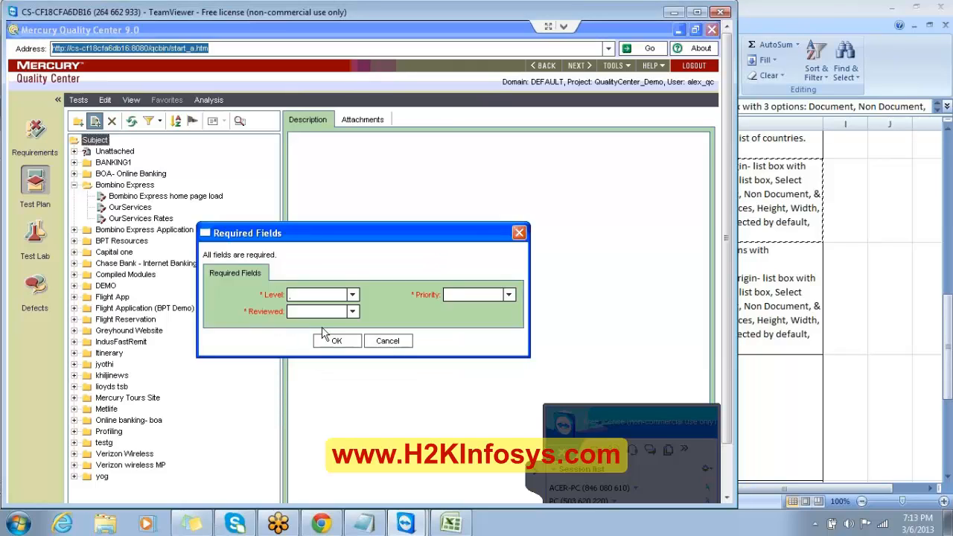
Fill in the new test's required fields with level Advanced, Not Reviewed and priority 2-Medium.
{"action": "left_click", "coordinate": [354, 296]}
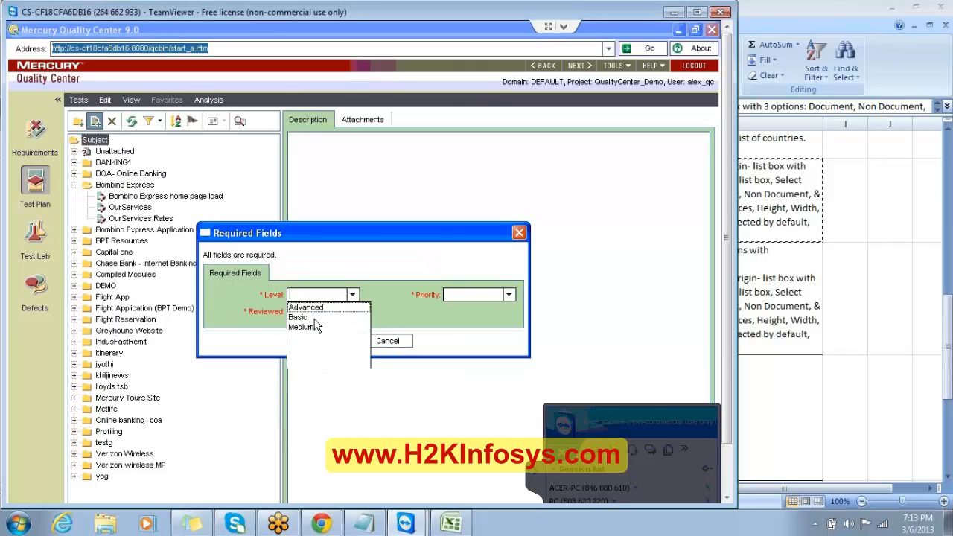
{"action": "left_click", "coordinate": [317, 307]}
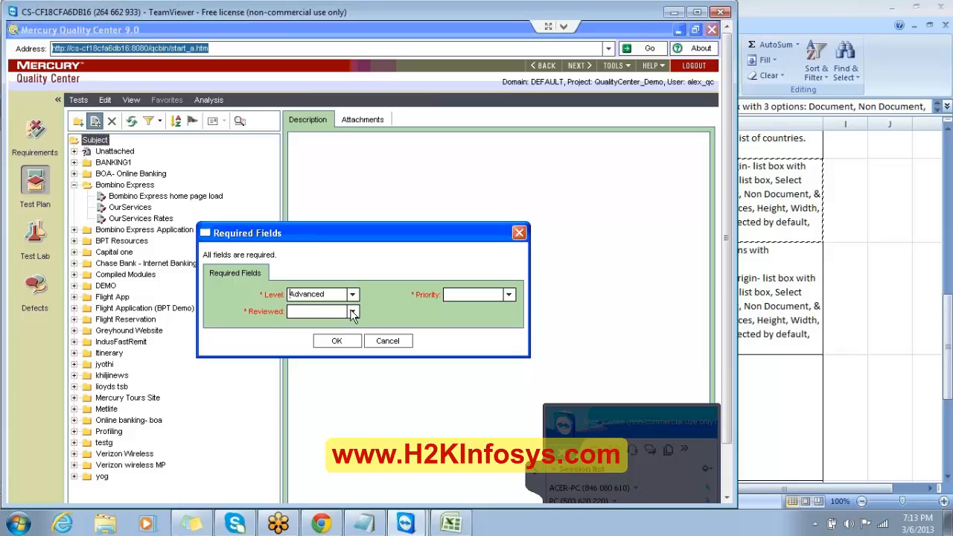
{"action": "left_click", "coordinate": [353, 311]}
{"action": "left_click", "coordinate": [312, 333]}
{"action": "left_click", "coordinate": [509, 295]}
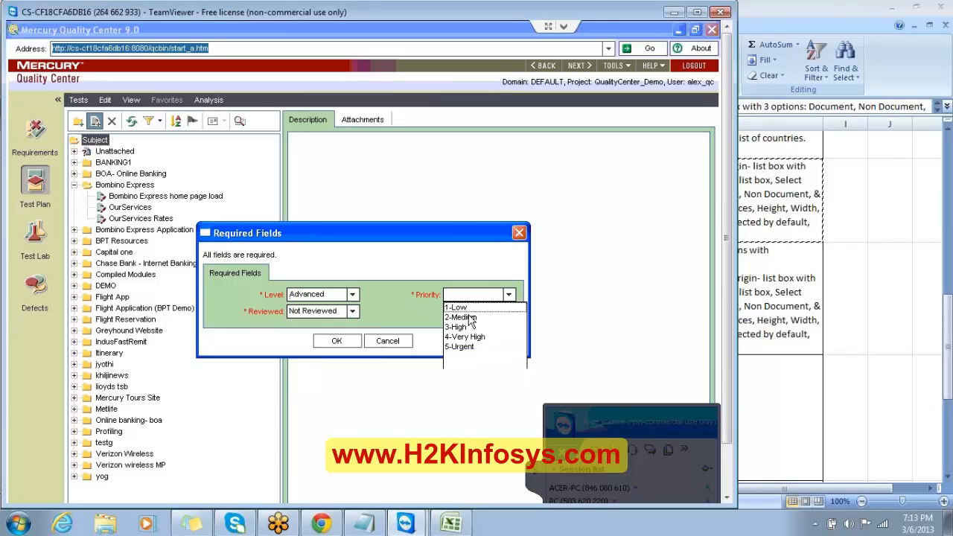
{"action": "left_click", "coordinate": [466, 316]}
{"action": "left_click", "coordinate": [337, 341]}
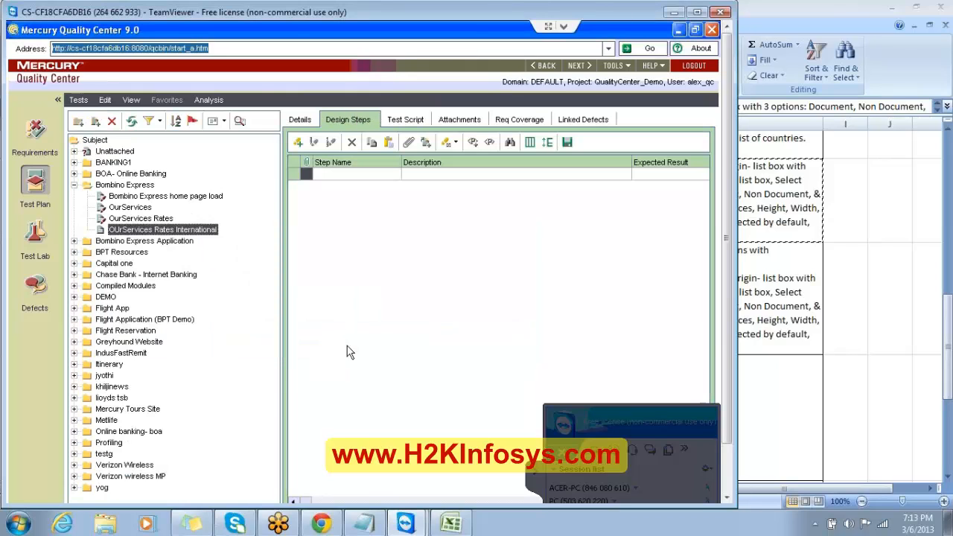
Add a design step to the new test, and copy the "Rates - International- Valid Data" test steps from the Excel workbook.
{"action": "left_click", "coordinate": [299, 141]}
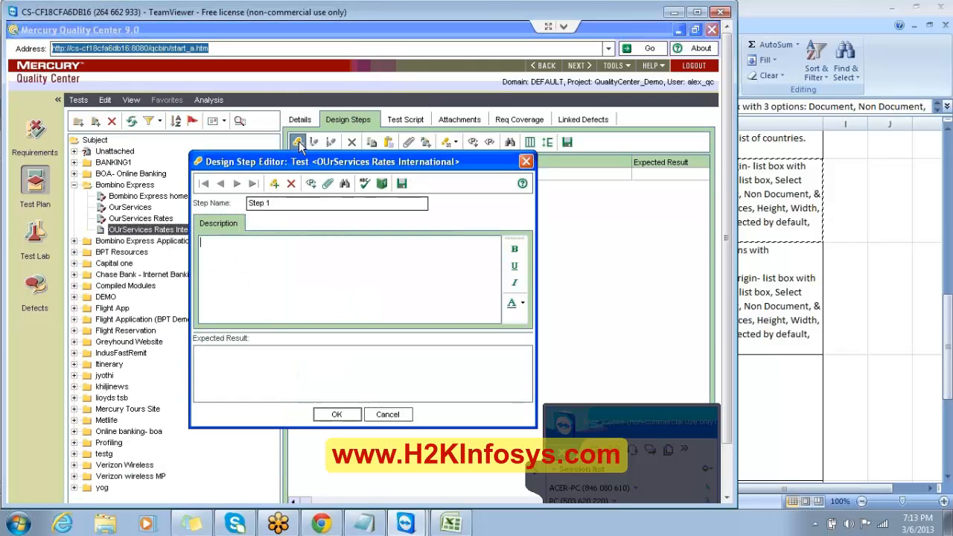
{"action": "double_click", "coordinate": [303, 203]}
{"action": "left_click", "coordinate": [751, 369]}
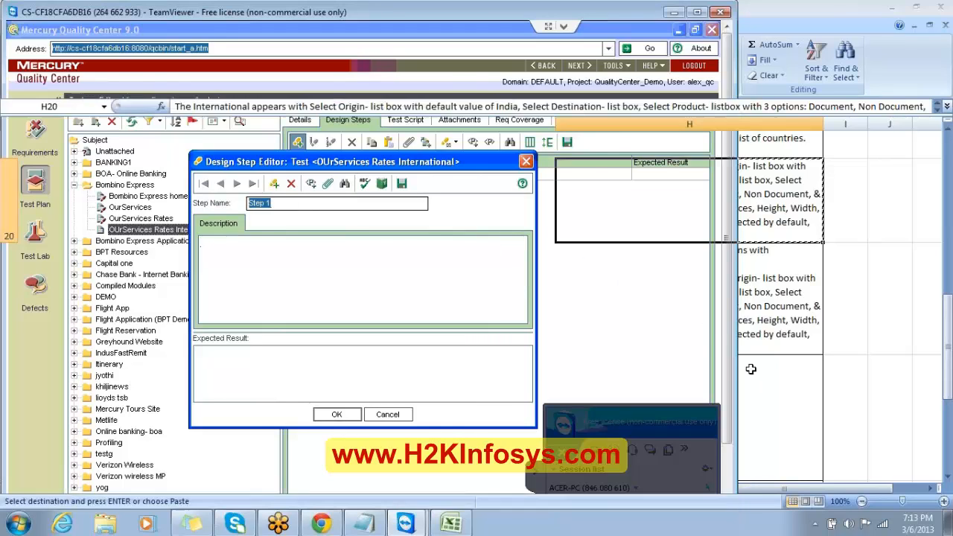
{"action": "left_click", "coordinate": [320, 312]}
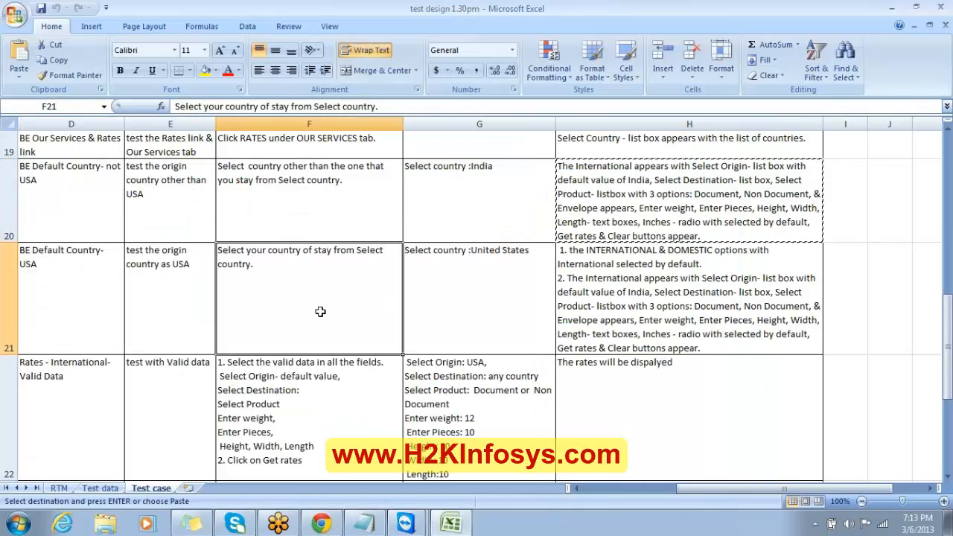
{"action": "key", "text": "Down"}
{"action": "key", "text": "Down"}
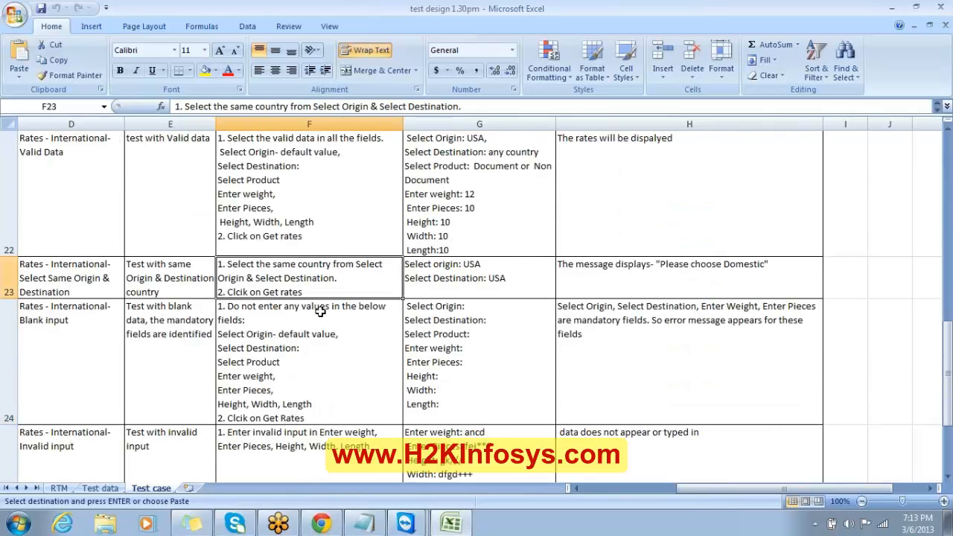
{"action": "key", "text": "Up"}
{"action": "key", "text": "Up"}
{"action": "key", "text": "Down"}
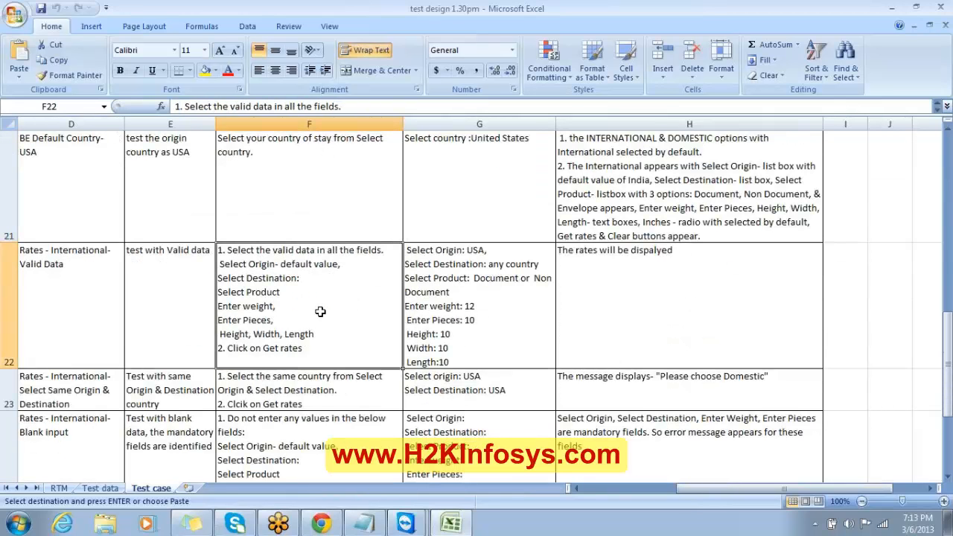
{"action": "key", "text": "ctrl+c"}
Paste the copied valid-data test steps into the new design step's description in Quality Center.
{"action": "mouse_move", "coordinate": [404, 521]}
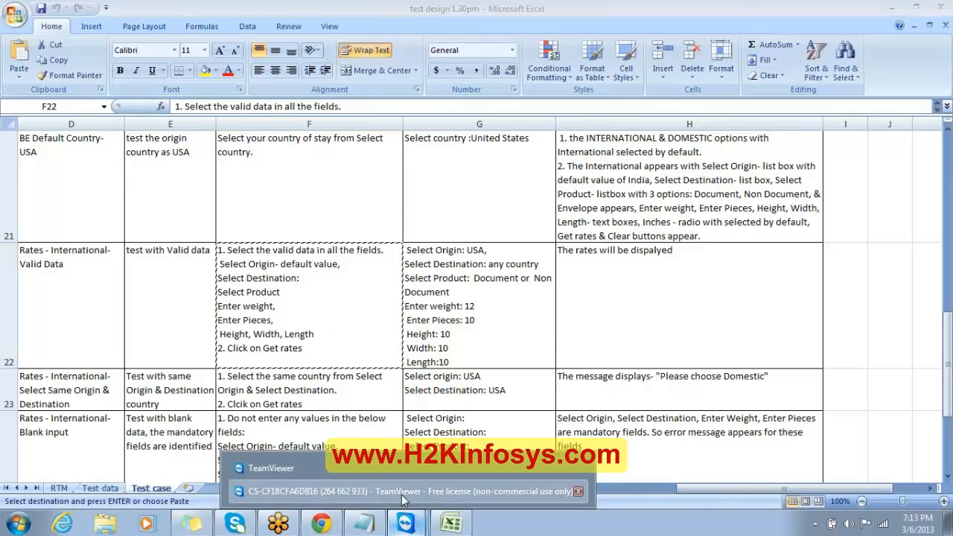
{"action": "left_click", "coordinate": [402, 488]}
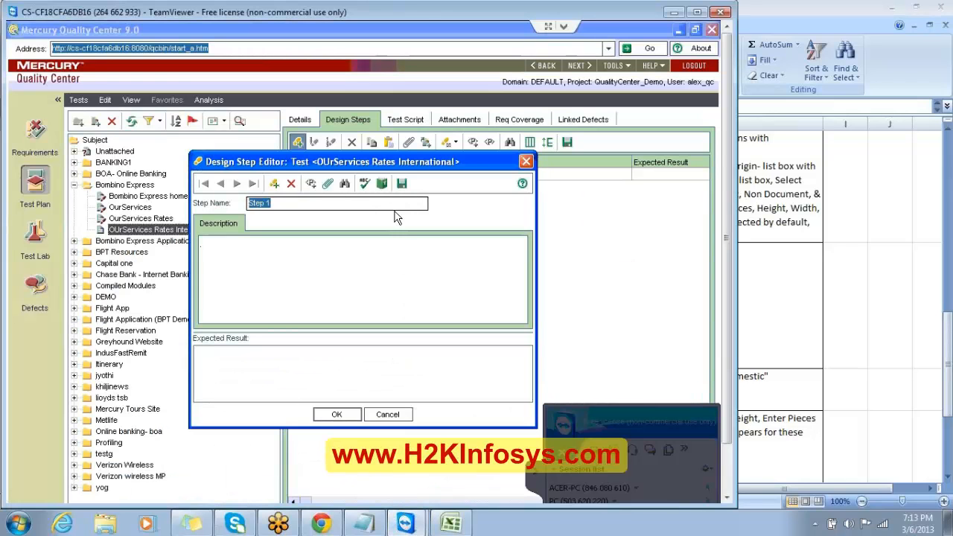
{"action": "left_click", "coordinate": [289, 244]}
{"action": "key", "text": "ctrl+v"}
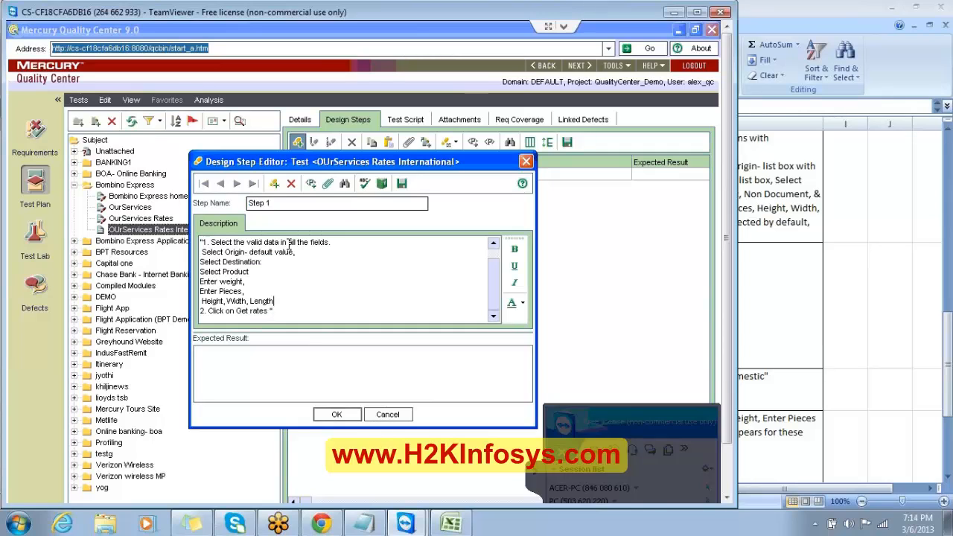
Add the headings "Precondition" and "Test Step" above the pasted steps, with a blank line between the headings.
{"action": "key", "text": "Up"}
{"action": "key", "text": "Up"}
{"action": "key", "text": "Up"}
{"action": "key", "text": "Up"}
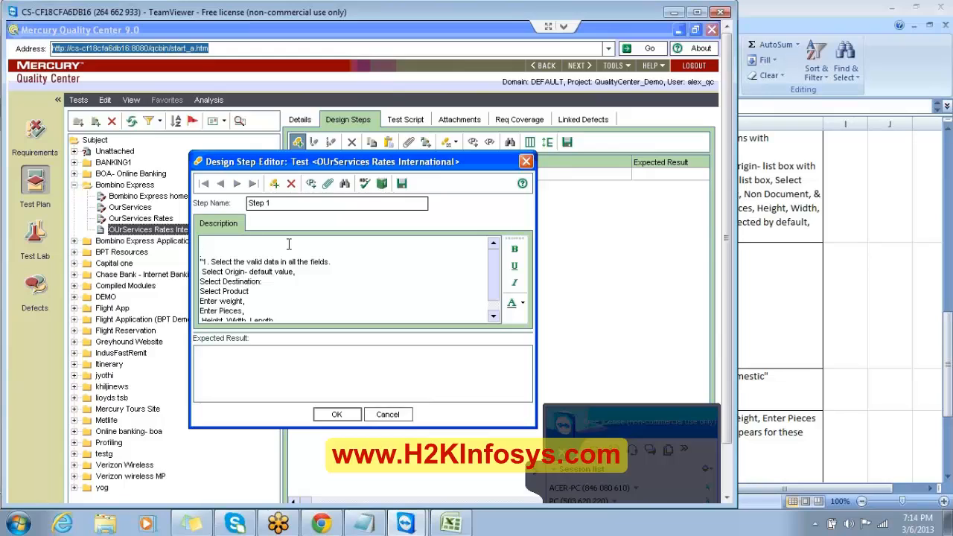
{"action": "type", "text": "Test Step"}
{"action": "key", "text": "Return"}
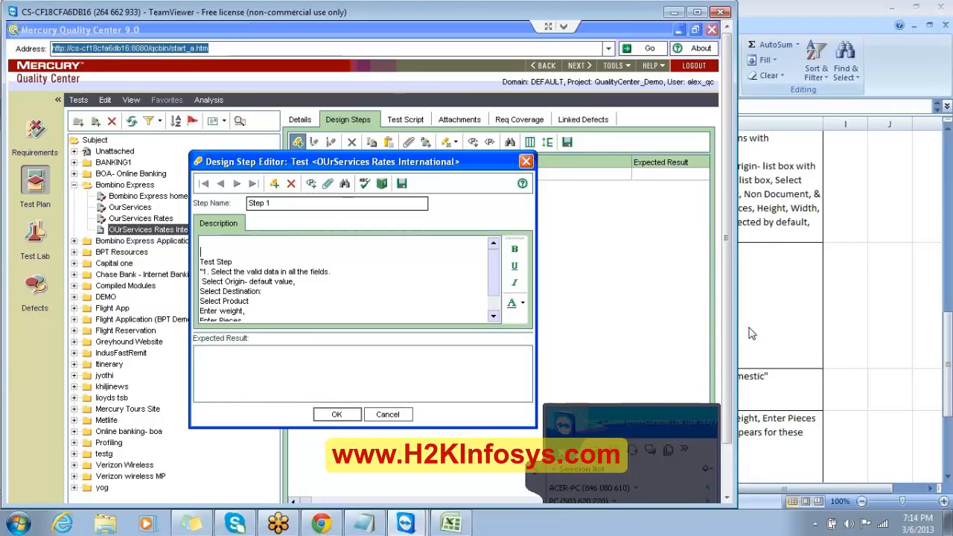
{"action": "key", "text": "Up"}
{"action": "type", "text": "Precondition"}
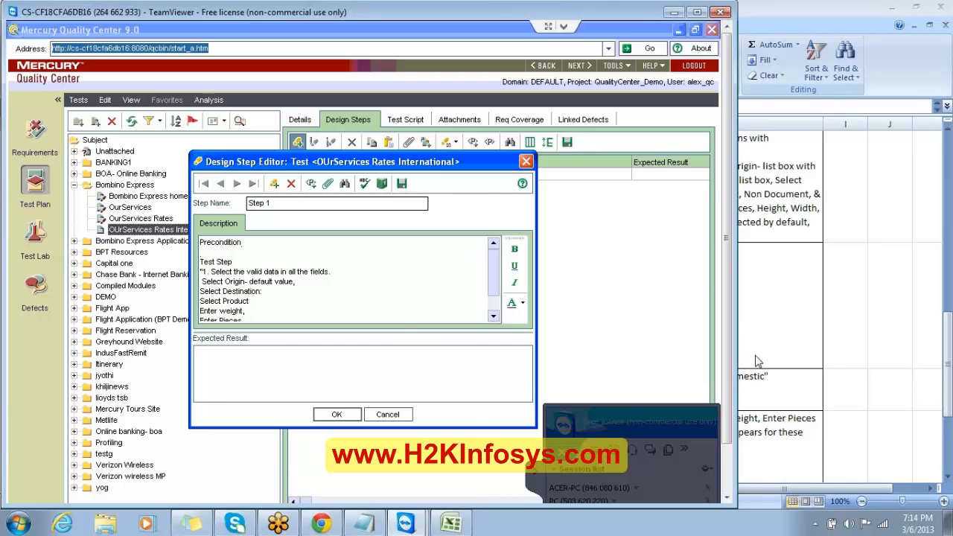
Add a "Test Data:" heading below the test steps and insert the International valid-data case's test data from the Excel workbook under it.
{"action": "left_click", "coordinate": [753, 351]}
{"action": "left_click", "coordinate": [524, 315]}
{"action": "key", "text": "ctrl+c"}
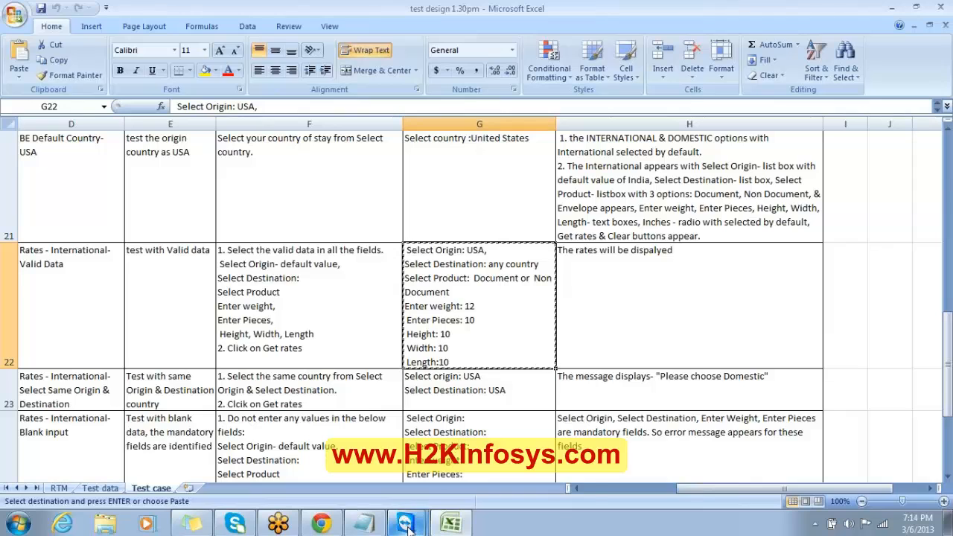
{"action": "mouse_move", "coordinate": [405, 525]}
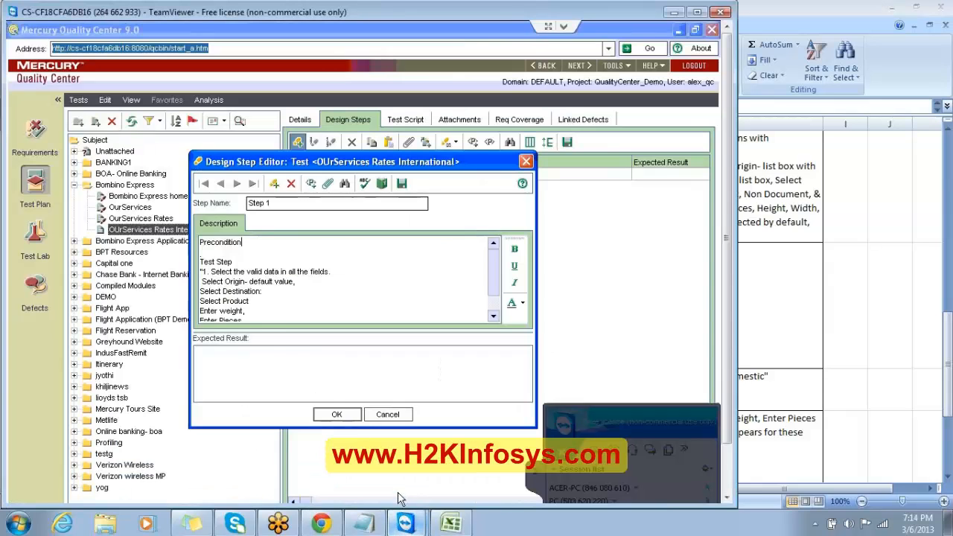
{"action": "left_click", "coordinate": [406, 491]}
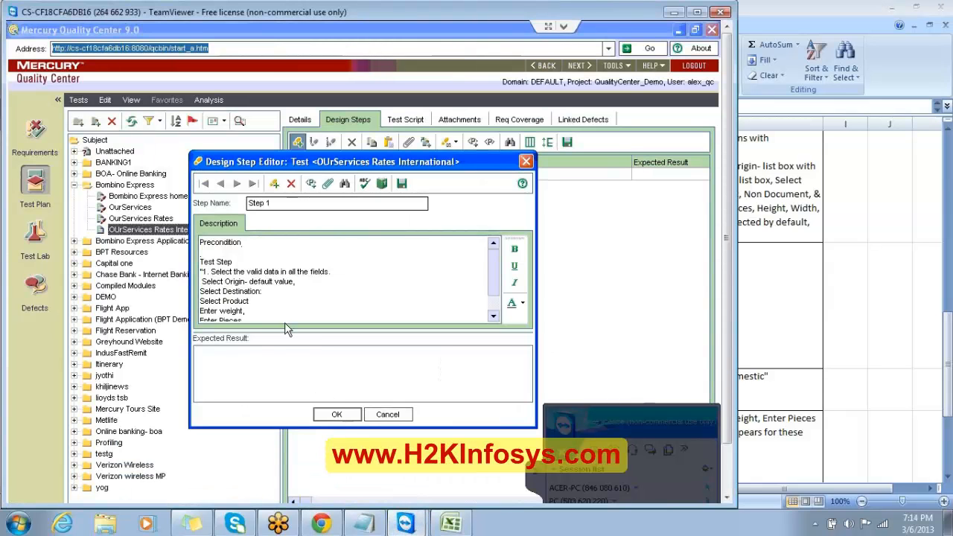
{"action": "scroll", "coordinate": [274, 301], "scroll_direction": "down", "scroll_amount": 1}
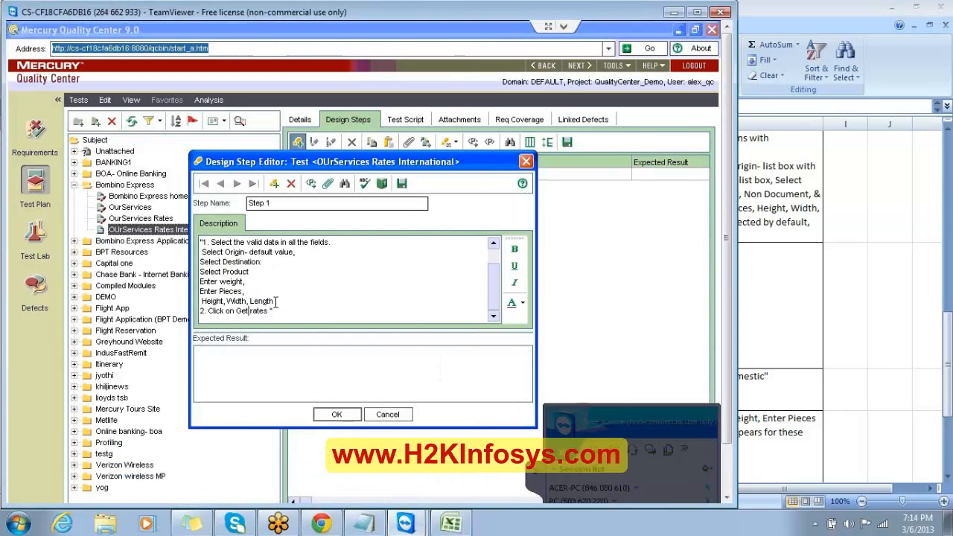
{"action": "key", "text": "Return"}
{"action": "key", "text": "Return"}
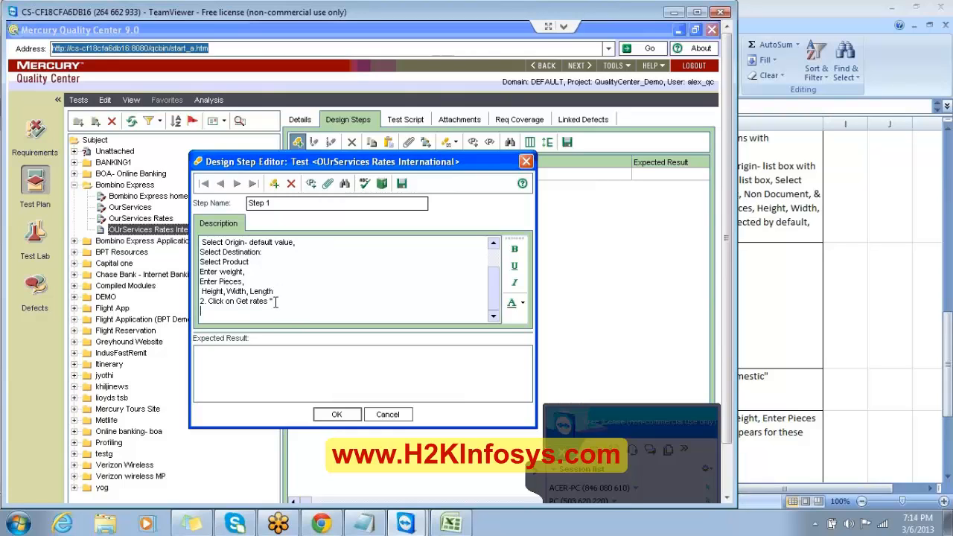
{"action": "type", "text": "Te"}
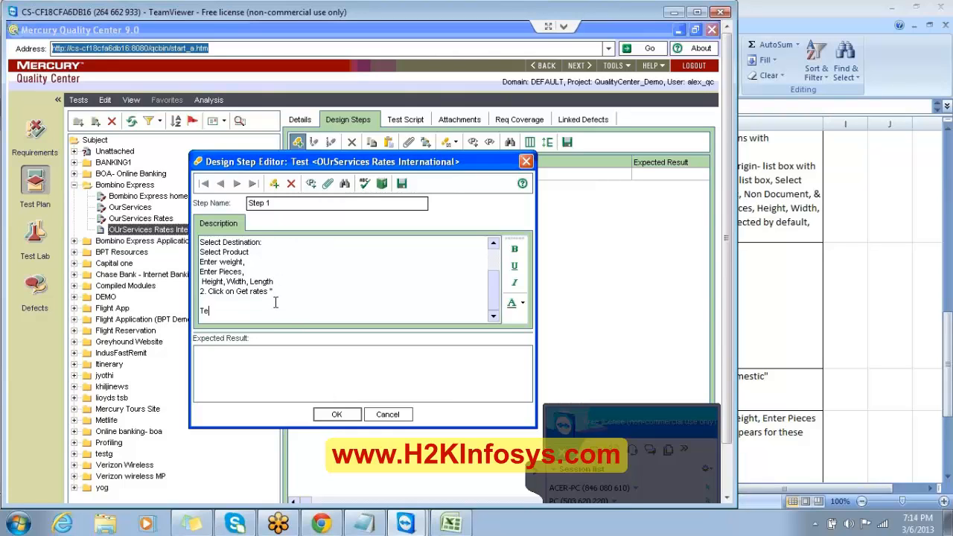
{"action": "type", "text": "st Data:"}
{"action": "key", "text": "Return"}
{"action": "key", "text": "ctrl+v"}
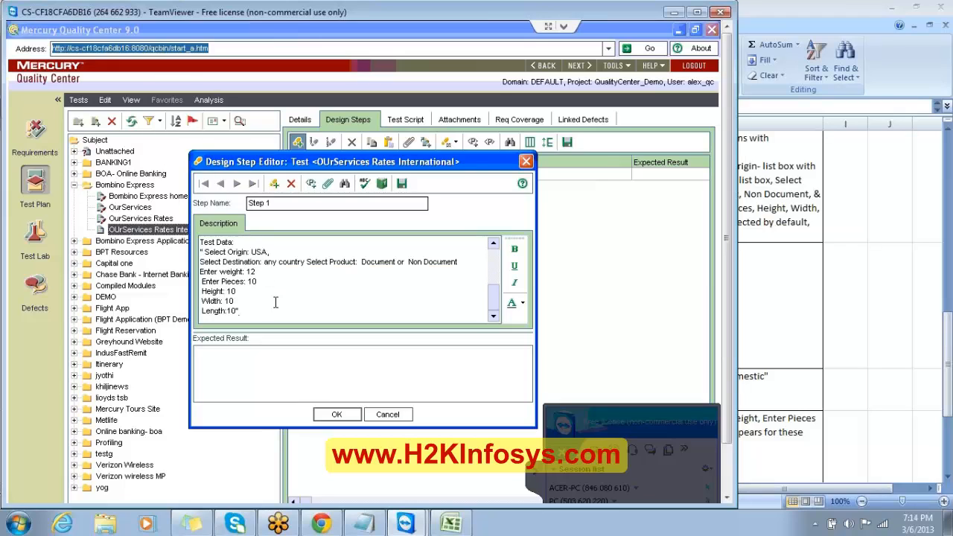
Make the "Precondition", "Test Step" and "Test Data:" headings bold in the design step's description.
{"action": "left_click_drag", "start_coordinate": [497, 308], "coordinate": [496, 262]}
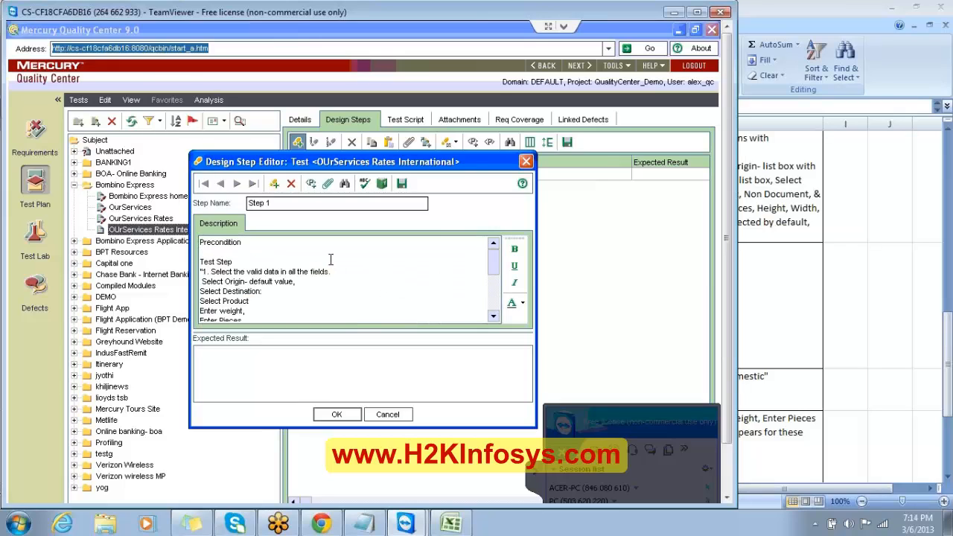
{"action": "double_click", "coordinate": [237, 242]}
{"action": "left_click", "coordinate": [513, 249]}
{"action": "left_click_drag", "start_coordinate": [240, 261], "coordinate": [191, 262]}
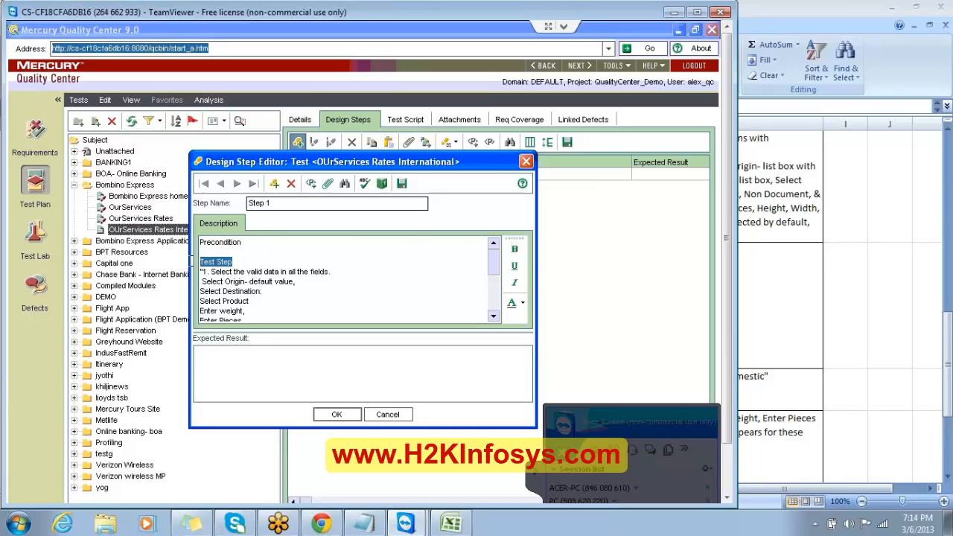
{"action": "left_click", "coordinate": [513, 249]}
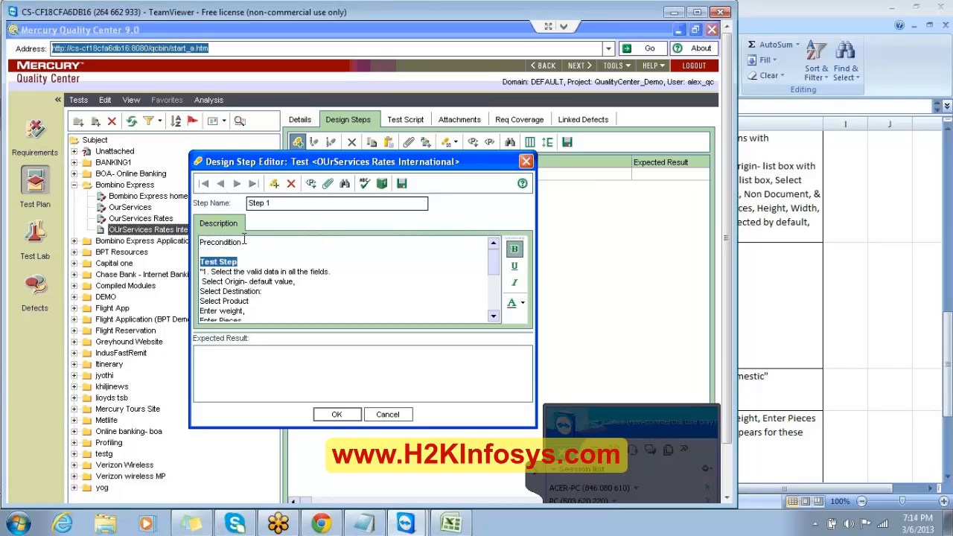
{"action": "left_click_drag", "start_coordinate": [244, 242], "coordinate": [182, 238]}
{"action": "left_click", "coordinate": [514, 249]}
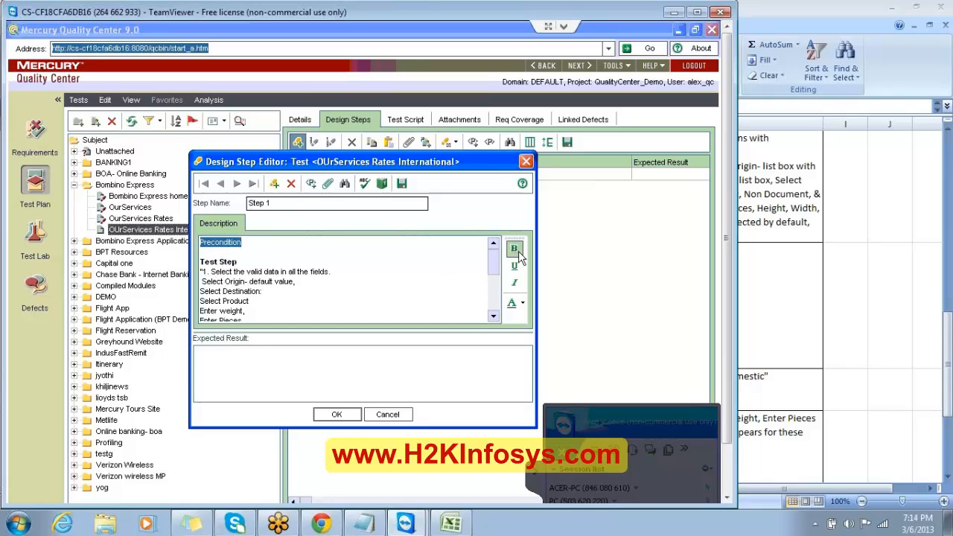
{"action": "scroll", "coordinate": [431, 311], "scroll_direction": "down", "scroll_amount": 5}
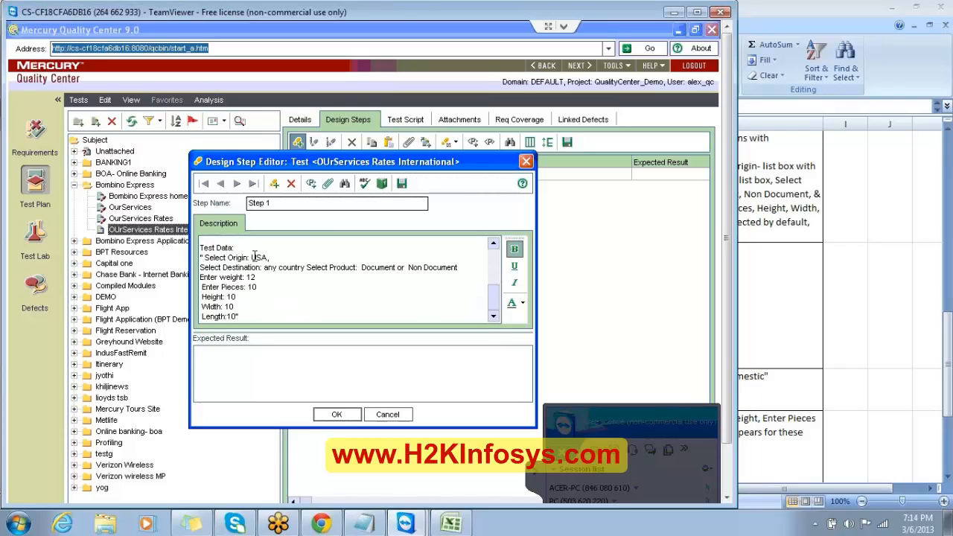
{"action": "left_click_drag", "start_coordinate": [237, 248], "coordinate": [200, 248]}
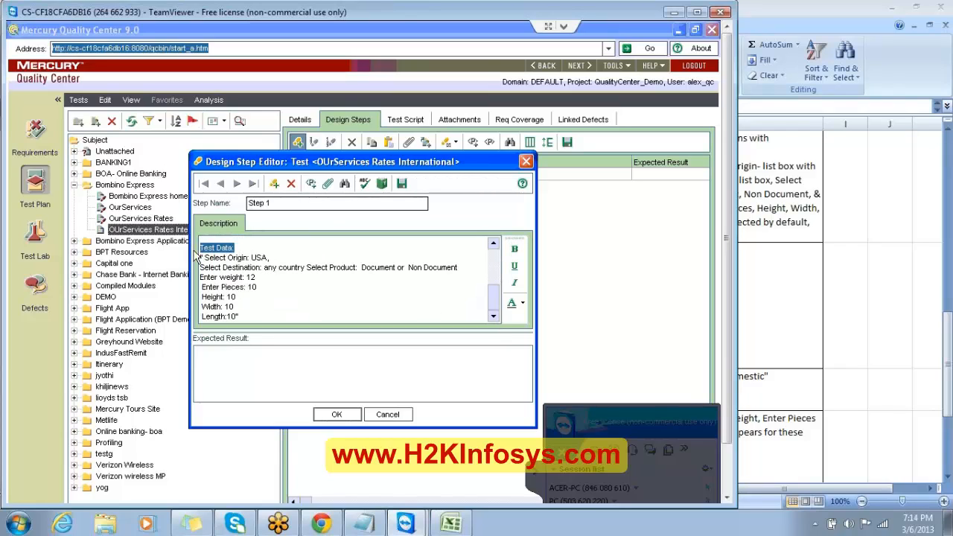
{"action": "left_click", "coordinate": [514, 249]}
Copy the "Rates - International- Valid Data" expected result from the Excel workbook into the design step's expected result, and save the step.
{"action": "left_click", "coordinate": [748, 286]}
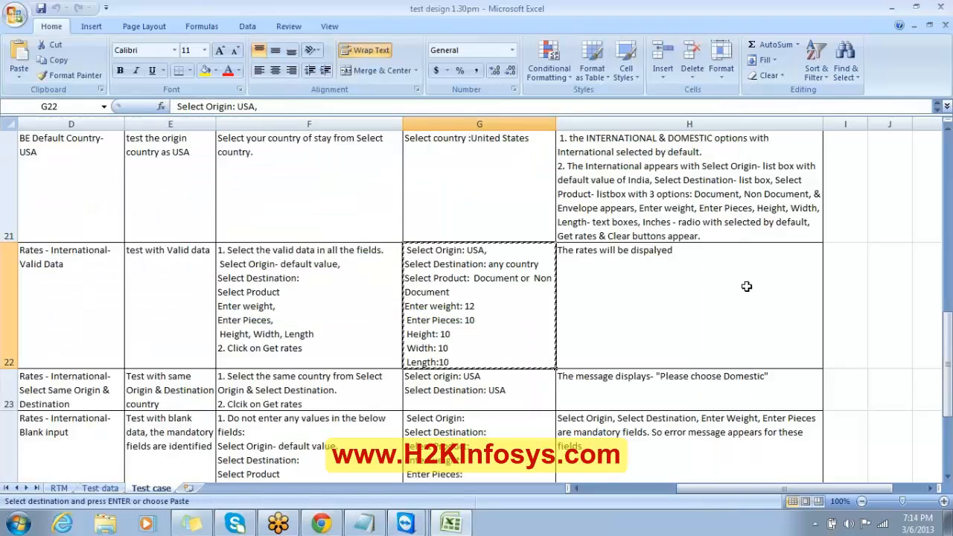
{"action": "left_click", "coordinate": [673, 298]}
{"action": "key", "text": "ctrl+c"}
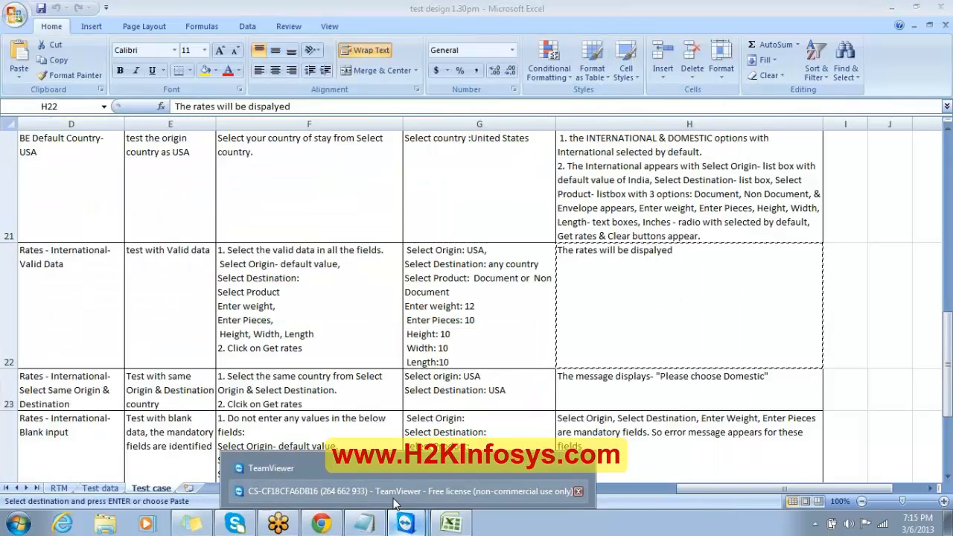
{"action": "left_click", "coordinate": [320, 461]}
{"action": "left_click", "coordinate": [317, 372]}
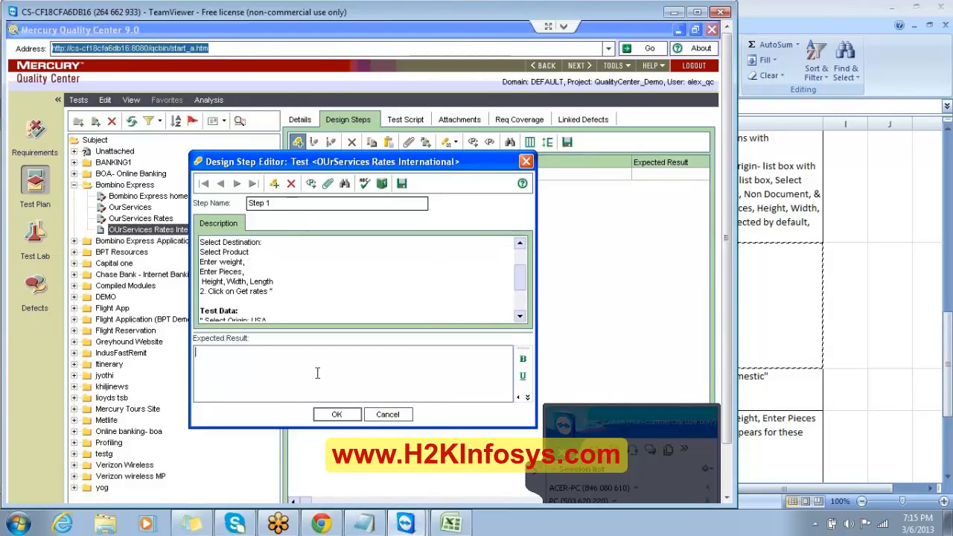
{"action": "key", "text": "ctrl+v"}
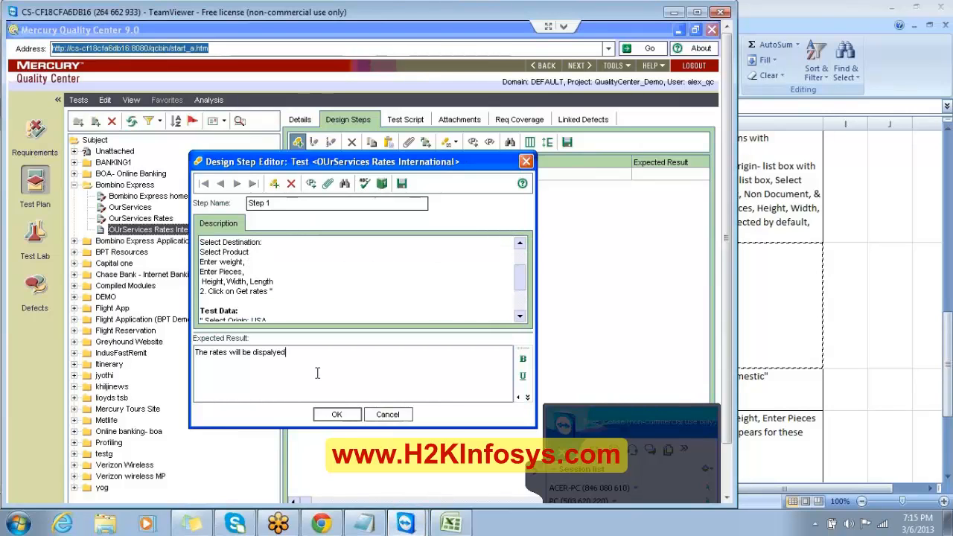
{"action": "left_click", "coordinate": [336, 415]}
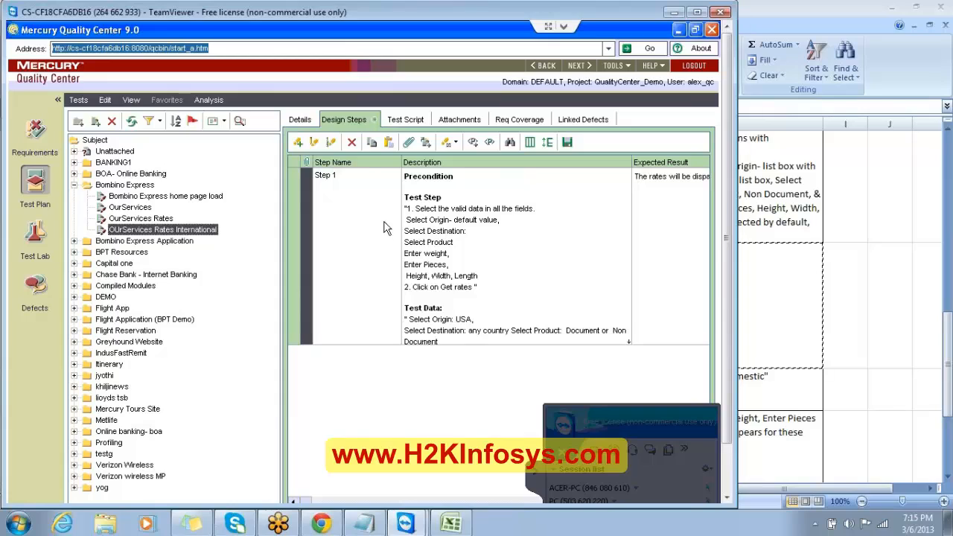
Rename the new design step as BE_OS_Rates_Intl_Valid.
{"action": "left_click", "coordinate": [364, 181]}
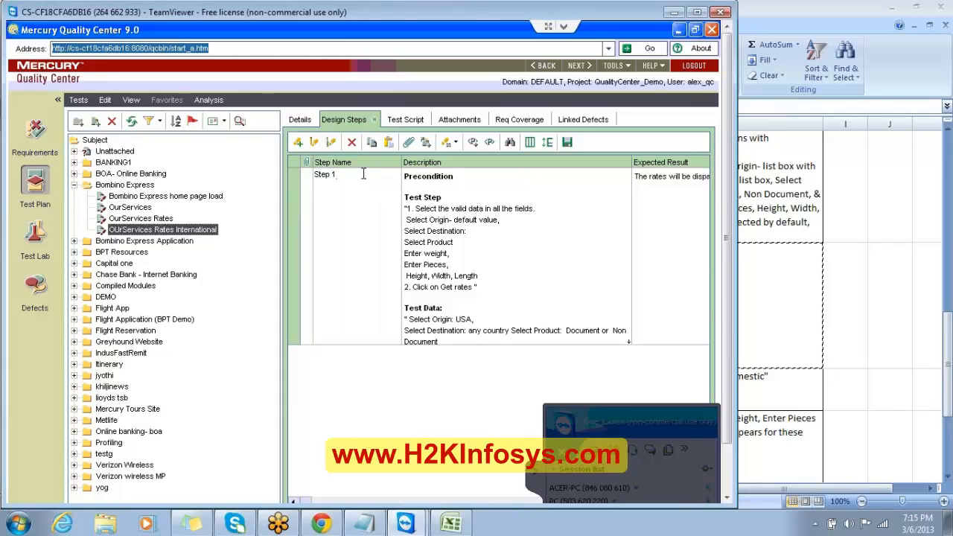
{"action": "key", "text": "BackSpace"}
{"action": "key", "text": "BackSpace"}
{"action": "key", "text": "BackSpace"}
{"action": "key", "text": "BackSpace"}
{"action": "key", "text": "BackSpace"}
{"action": "key", "text": "BackSpace"}
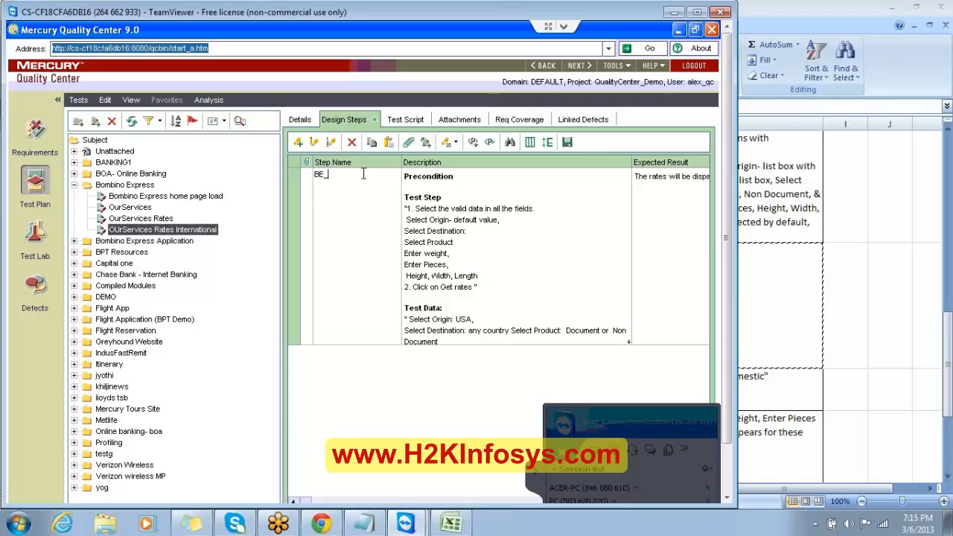
{"action": "type", "text": "BE_OS_Rates_Intl_Valid"}
Copy the step name BE_OS_Rates_CountryUSA from the OurServices Rates test's design steps.
{"action": "left_click", "coordinate": [164, 220]}
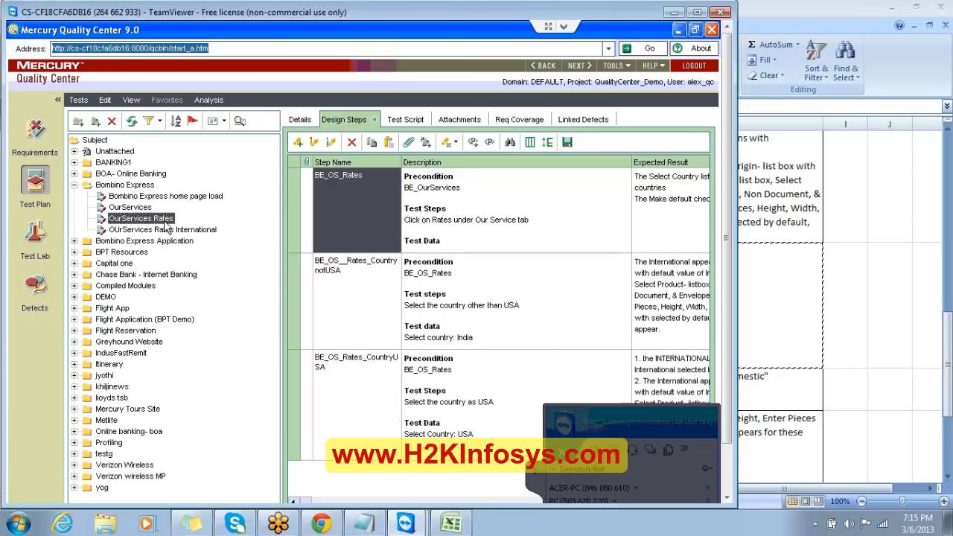
{"action": "left_click", "coordinate": [334, 270]}
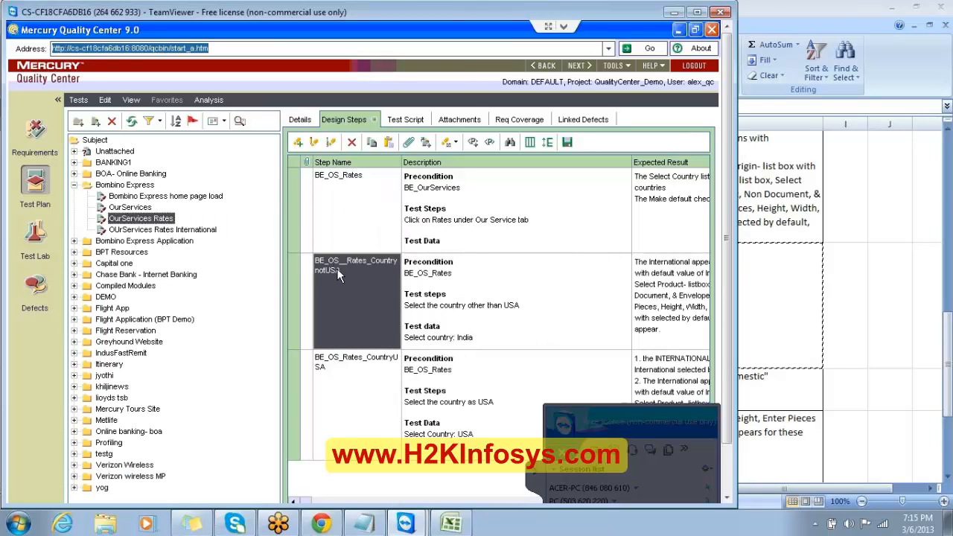
{"action": "left_click", "coordinate": [337, 270]}
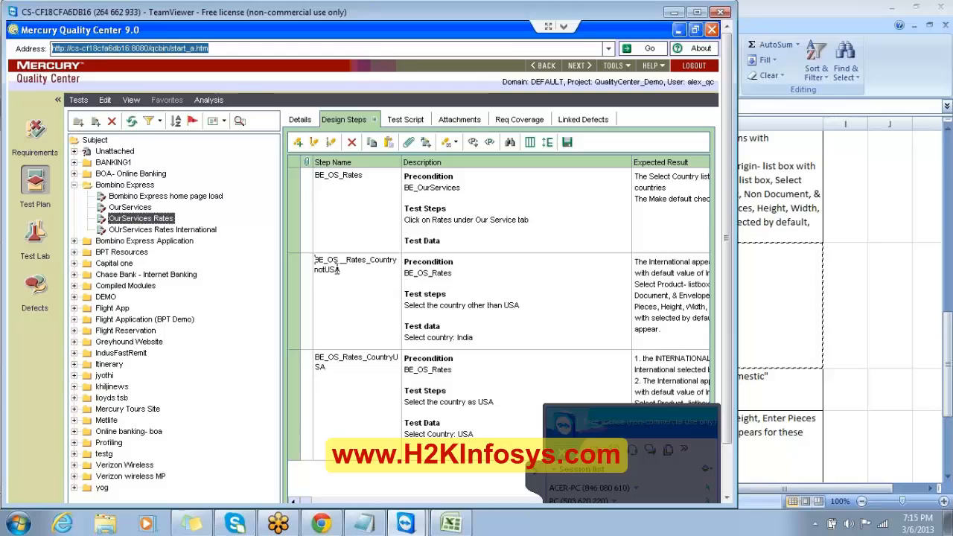
{"action": "left_click", "coordinate": [321, 366]}
{"action": "left_click", "coordinate": [321, 366]}
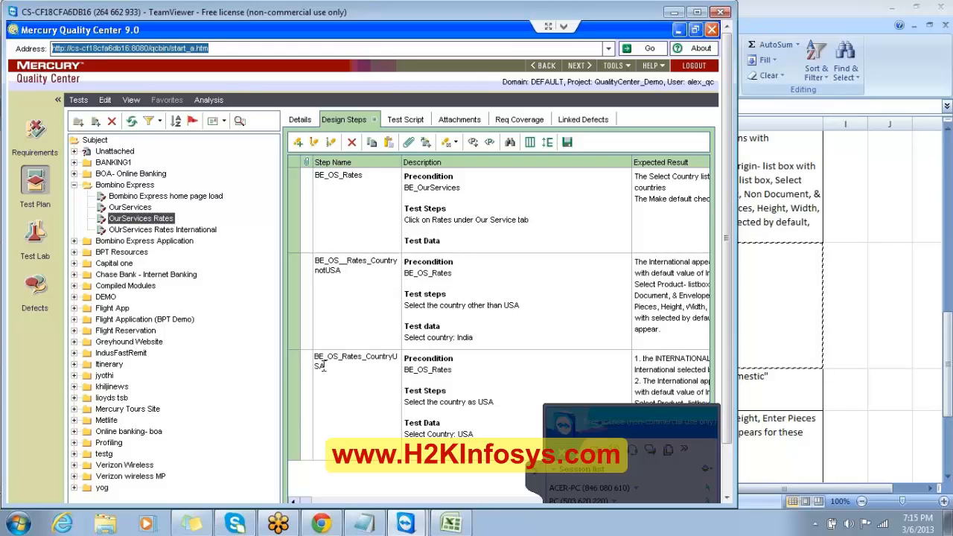
{"action": "mouse_move", "coordinate": [321, 370]}
{"action": "left_mouse_down"}
{"action": "mouse_move", "coordinate": [366, 357]}
{"action": "mouse_move", "coordinate": [312, 360]}
{"action": "left_mouse_up"}
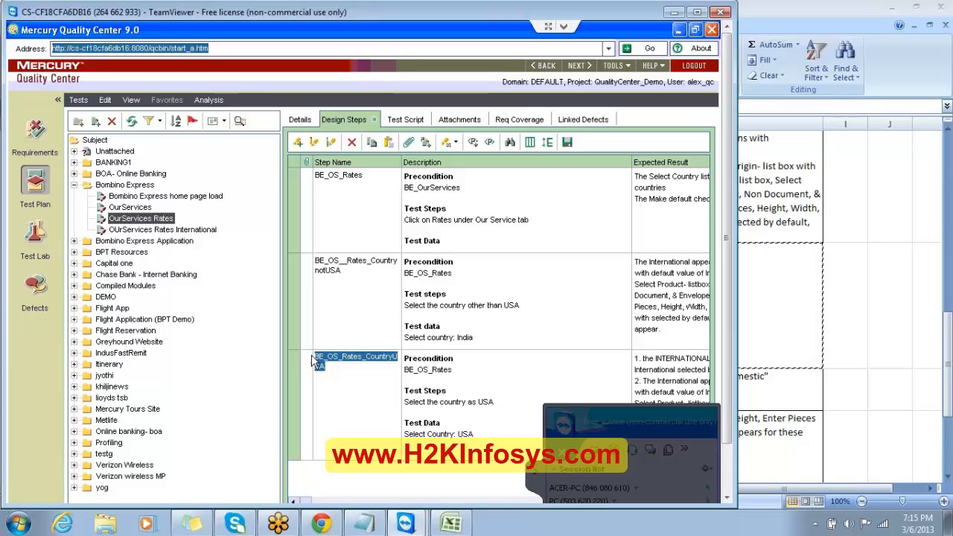
Insert BE_OS_Rates_CountryUSA on a new line under the "Precondition" heading of the OUrServices Rates International design step.
{"action": "left_click", "coordinate": [197, 231]}
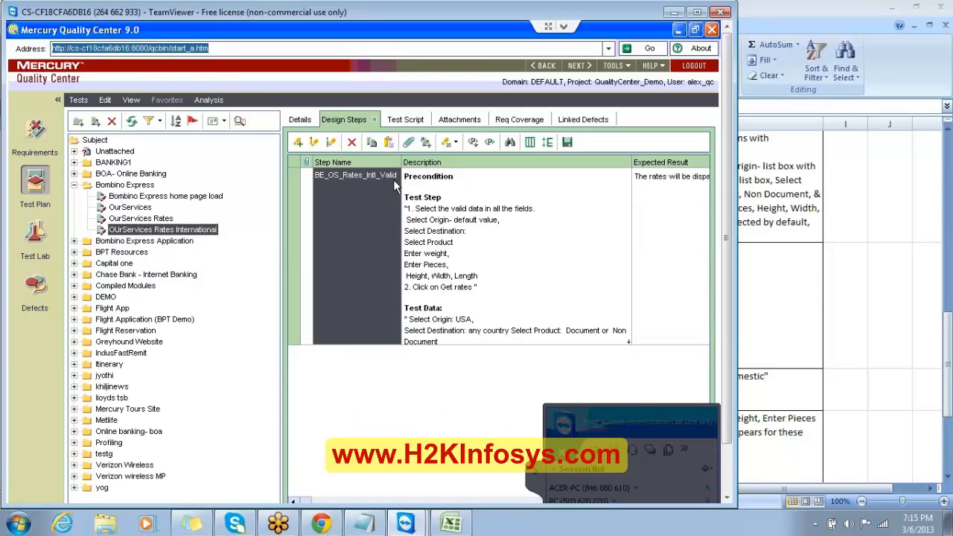
{"action": "left_click", "coordinate": [435, 182]}
{"action": "left_click", "coordinate": [432, 190]}
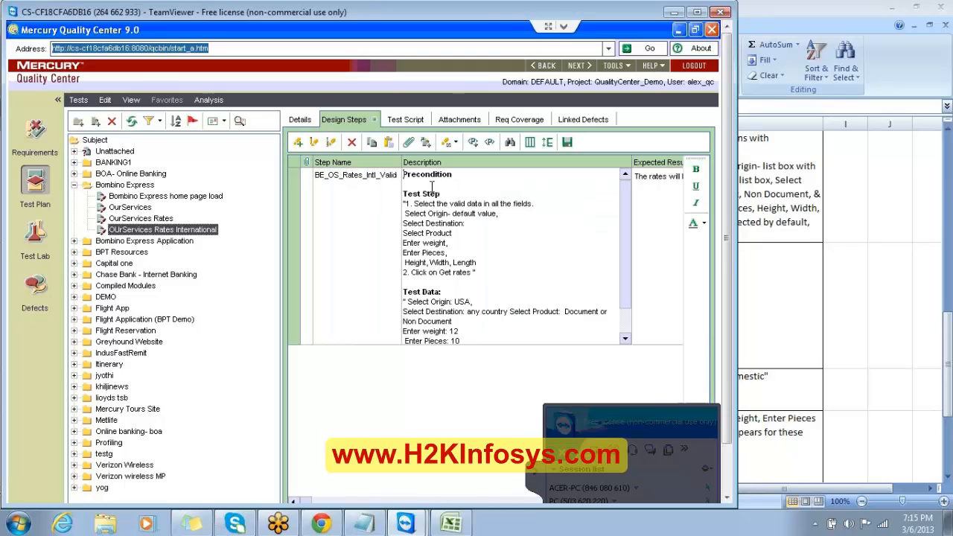
{"action": "left_click", "coordinate": [432, 187]}
{"action": "key", "text": "Return"}
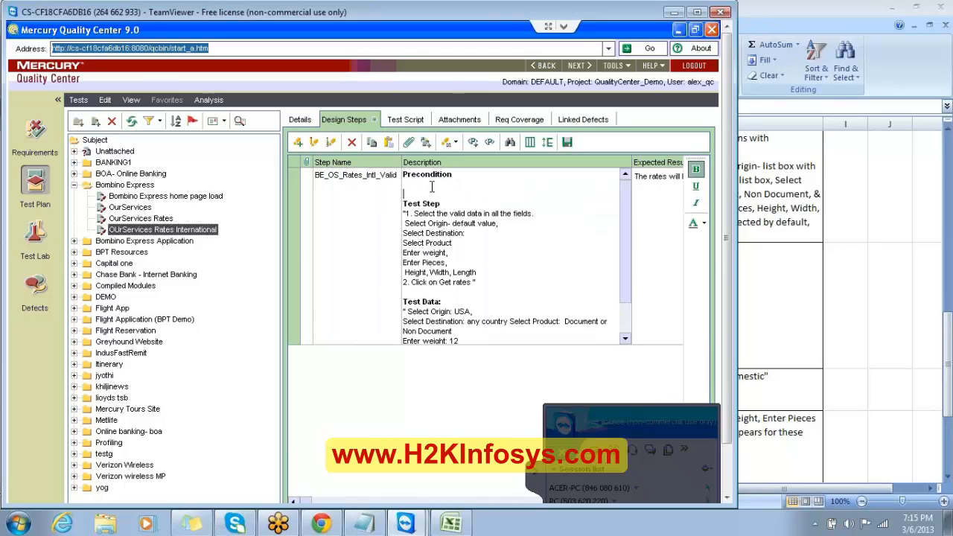
{"action": "key", "text": "ctrl+v"}
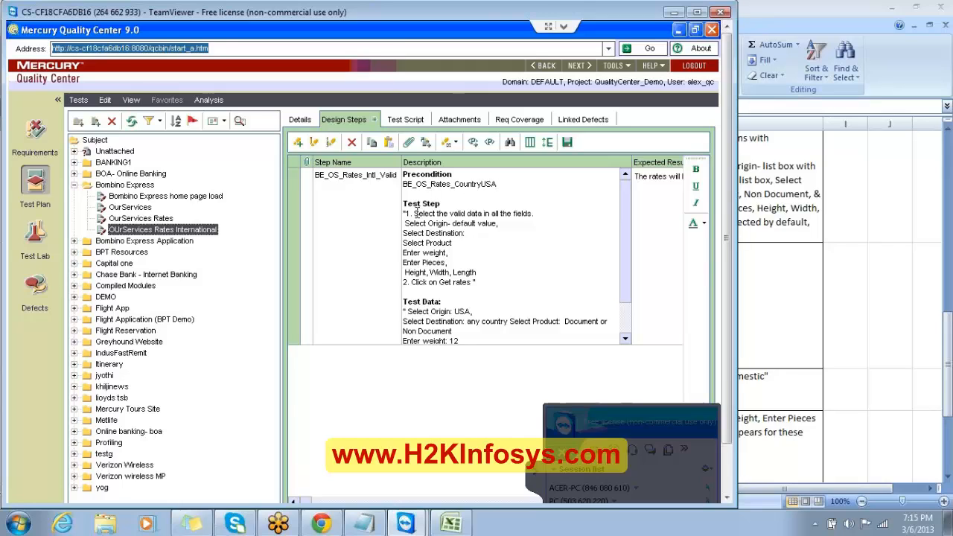
Start adding another design step to the international rates test, and check the Excel test cases before returning to Quality Center.
{"action": "left_click", "coordinate": [297, 144]}
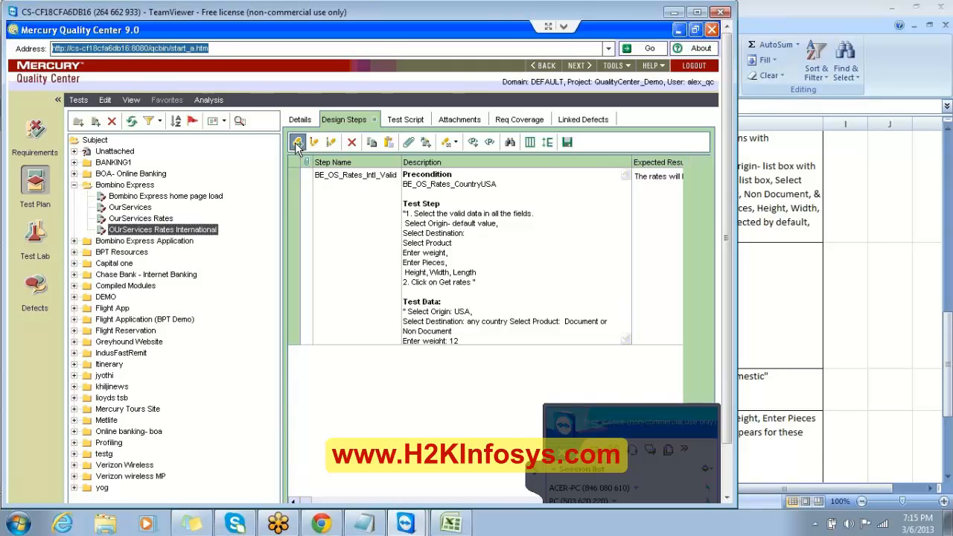
{"action": "left_click", "coordinate": [752, 339]}
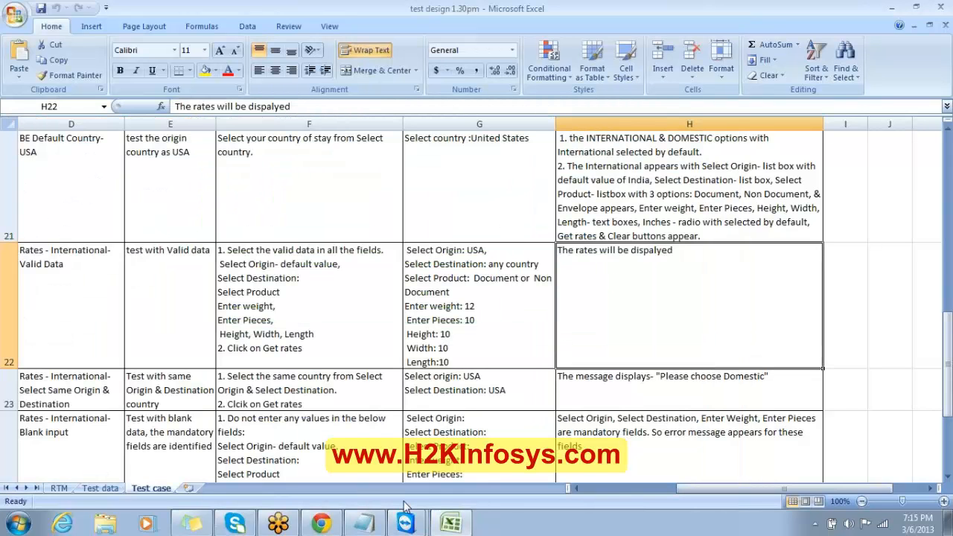
{"action": "mouse_move", "coordinate": [404, 526]}
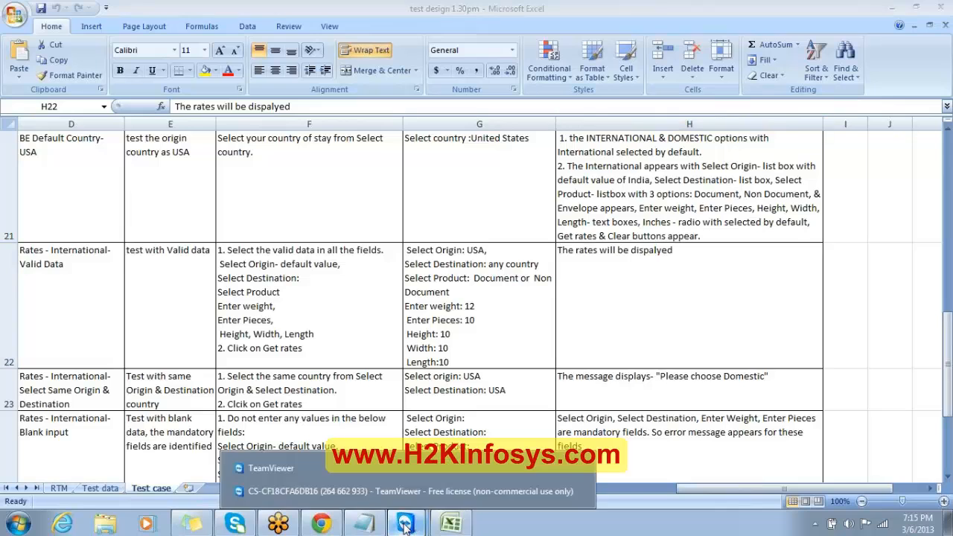
{"action": "left_click", "coordinate": [403, 489]}
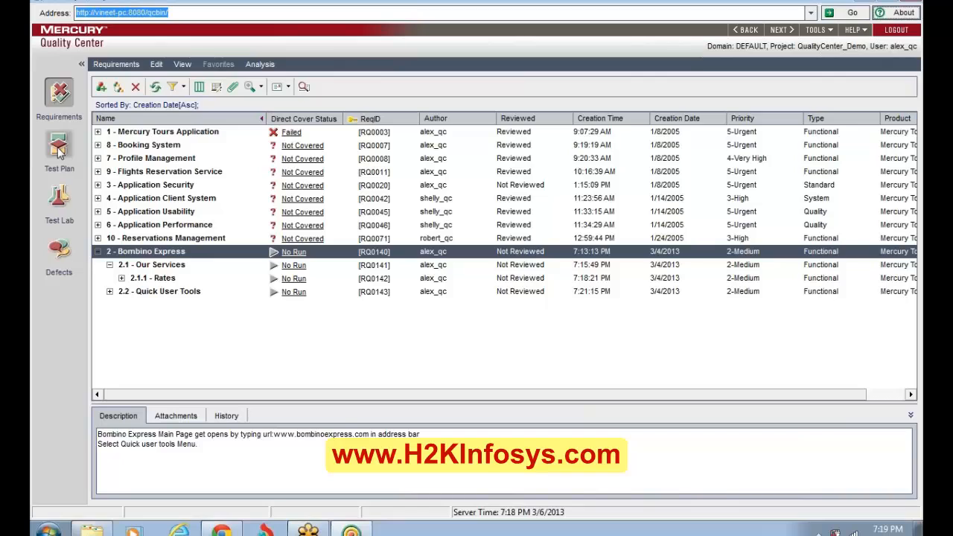
Review the Bombino Express requirements: the International Rates, Domestic Rates and Valid values descriptions under Rates, and the Quick User Tools and Currency Convertor sub-requirements.
{"action": "left_click", "coordinate": [121, 279]}
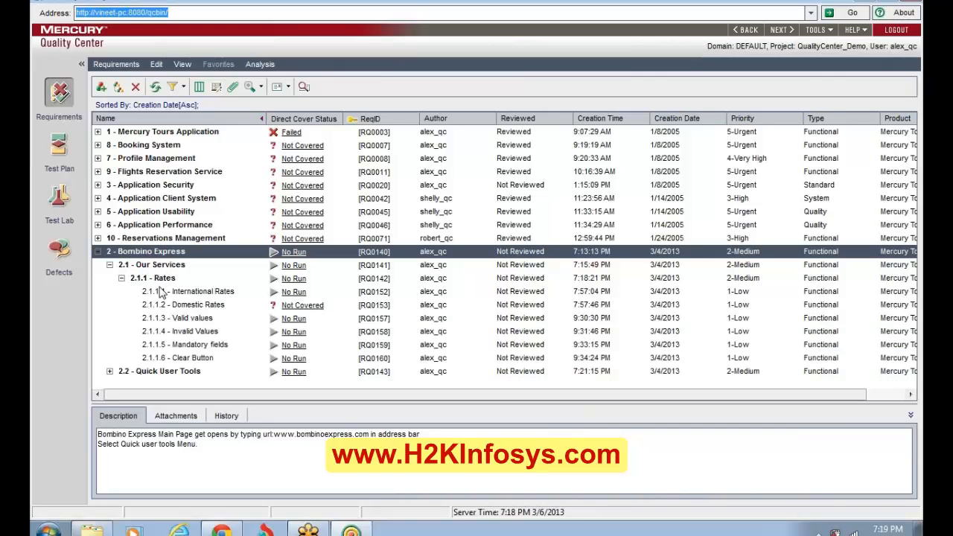
{"action": "left_click", "coordinate": [205, 297]}
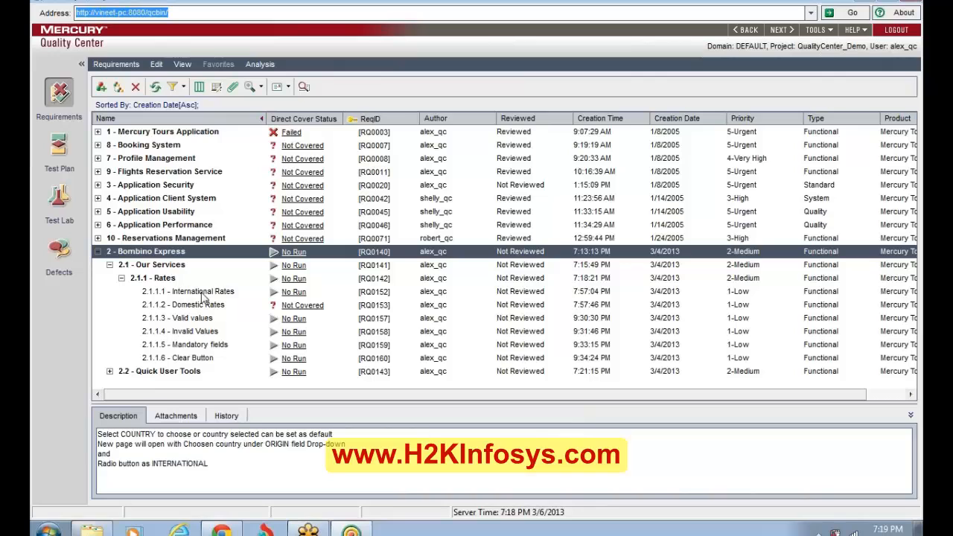
{"action": "left_click", "coordinate": [201, 305]}
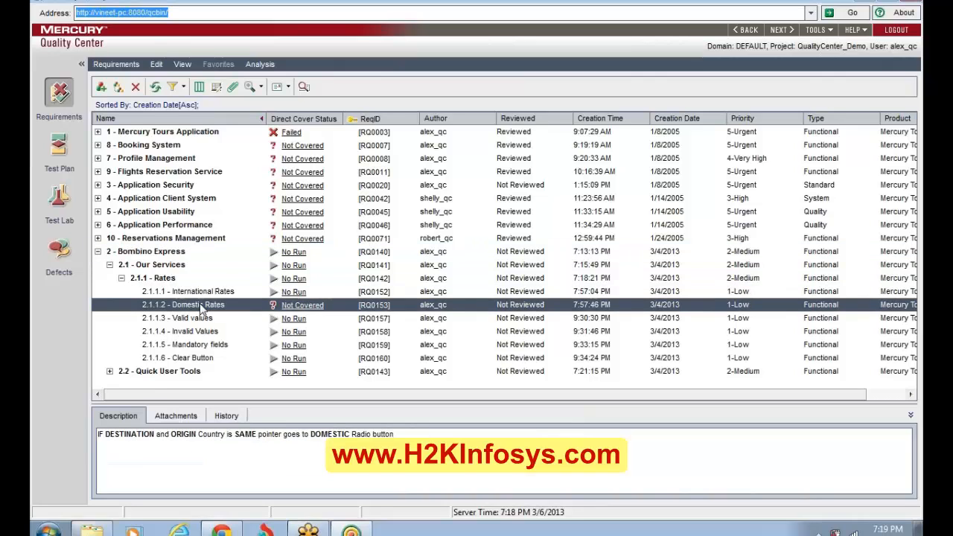
{"action": "left_click", "coordinate": [199, 319]}
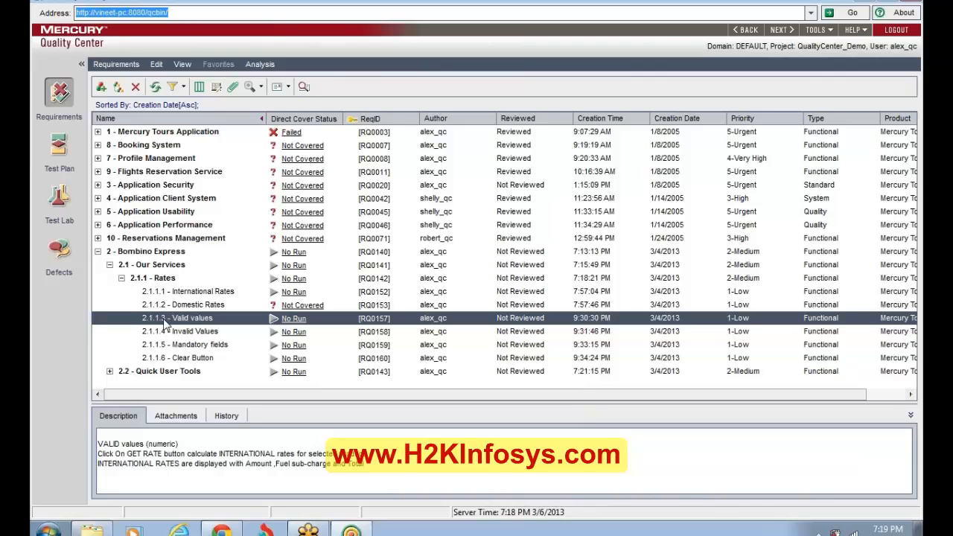
{"action": "left_click", "coordinate": [109, 371]}
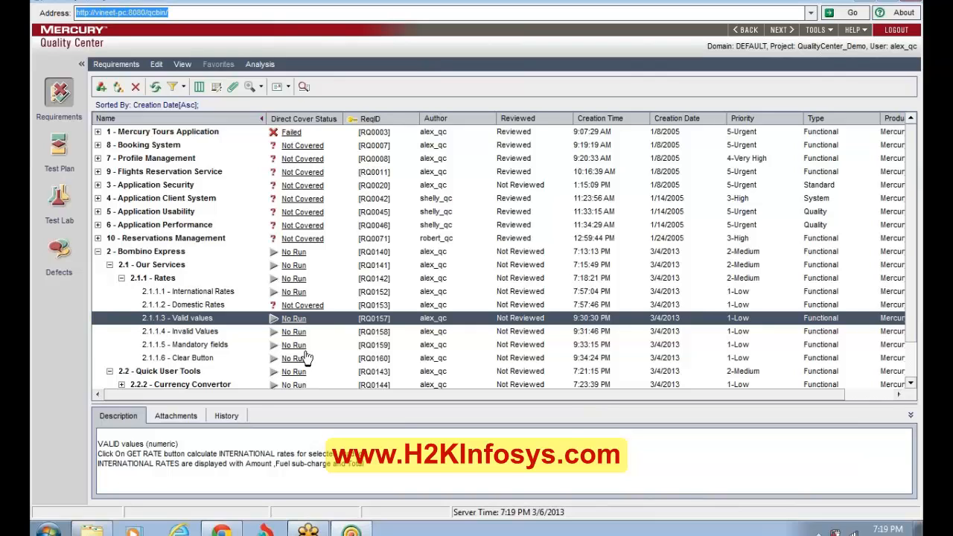
{"action": "left_click", "coordinate": [121, 385]}
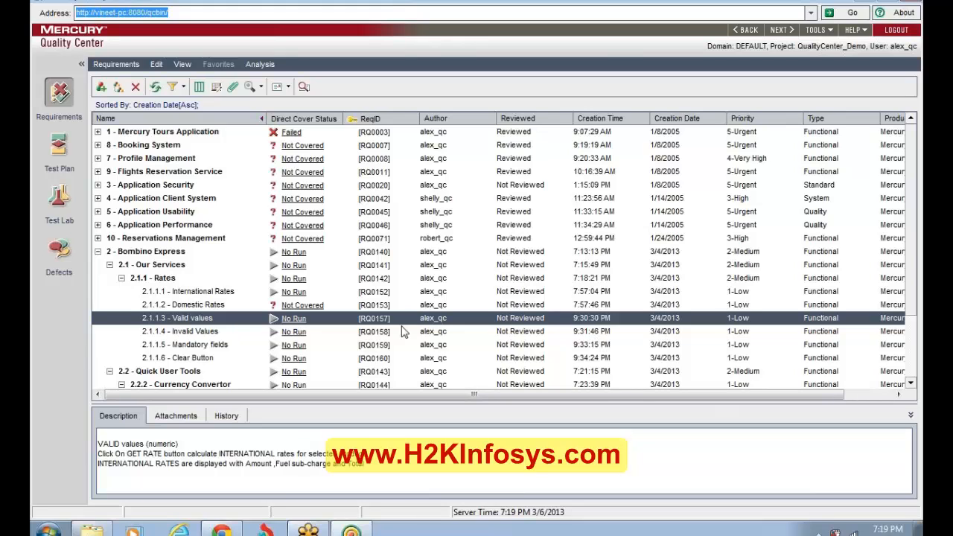
Open the test plan and view the design steps of the Bombino Express Home page Load test.
{"action": "left_click", "coordinate": [57, 153]}
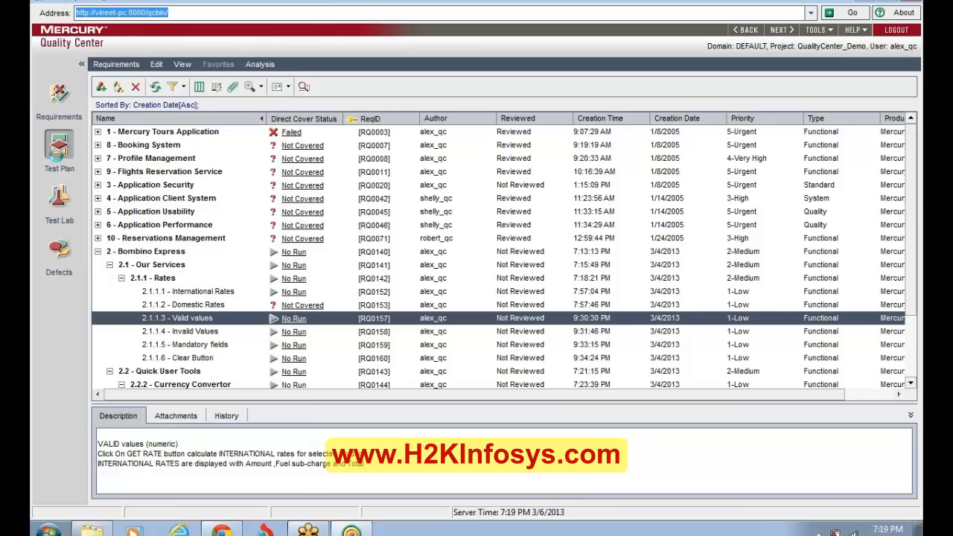
{"action": "left_click", "coordinate": [58, 156]}
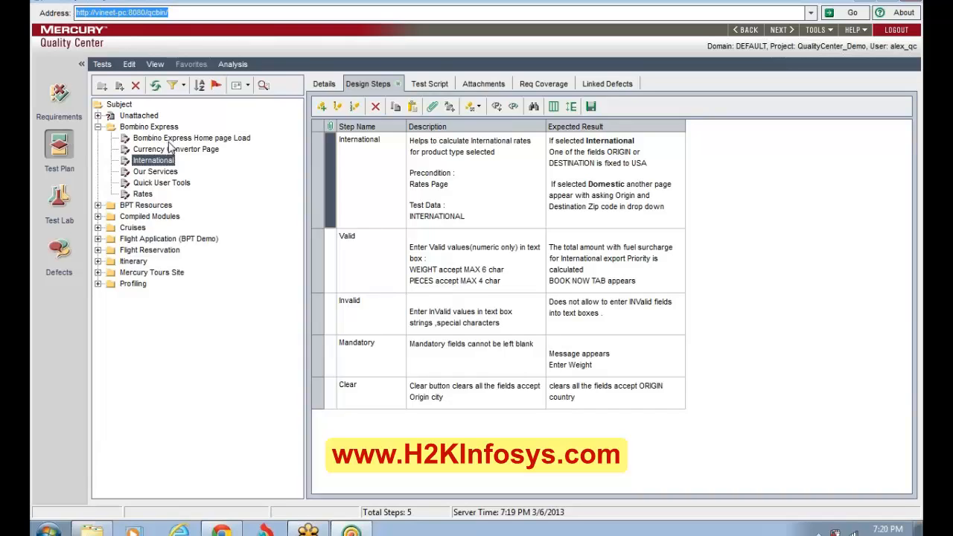
{"action": "left_click", "coordinate": [169, 140]}
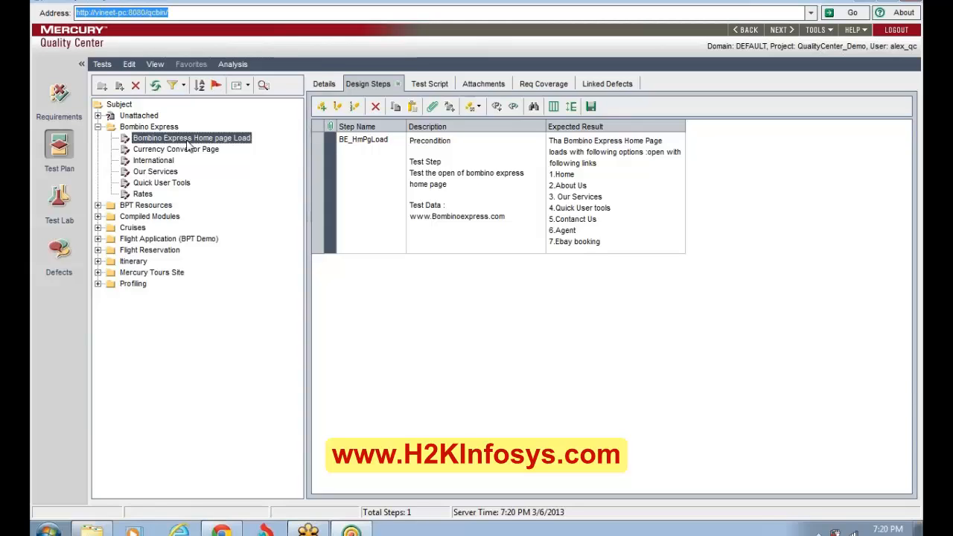
Review the design steps of the Quick User Tools and International tests, along with the International test's details.
{"action": "left_click", "coordinate": [176, 185]}
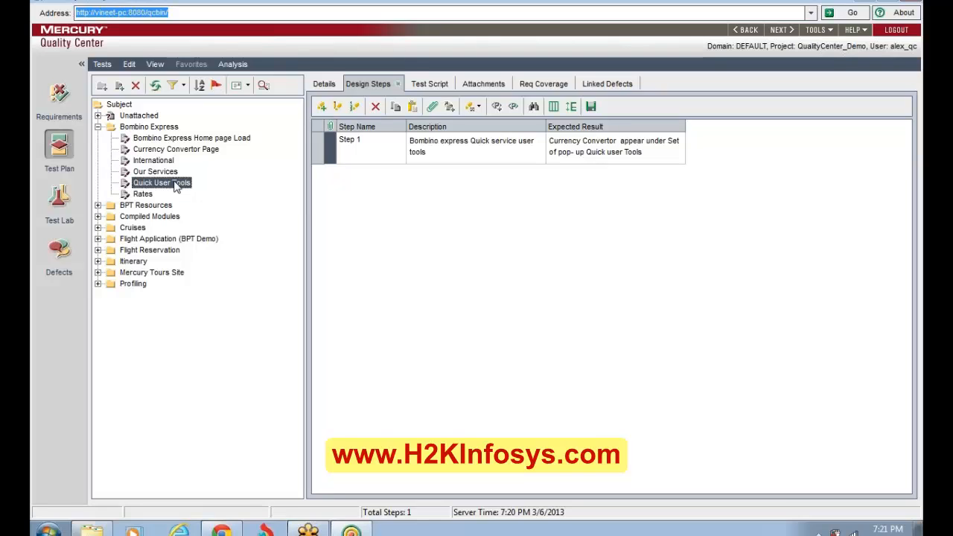
{"action": "left_click", "coordinate": [157, 161]}
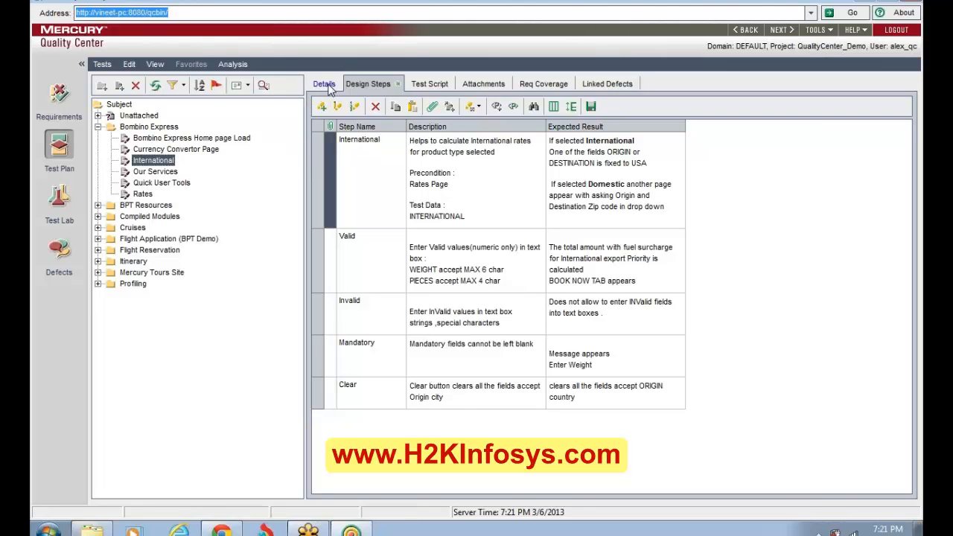
{"action": "left_click", "coordinate": [326, 84]}
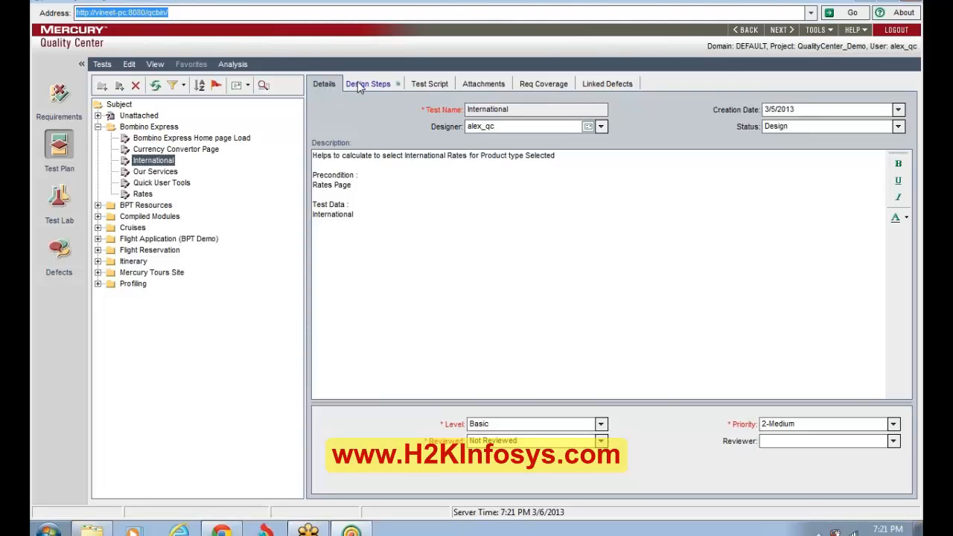
{"action": "left_click", "coordinate": [358, 84]}
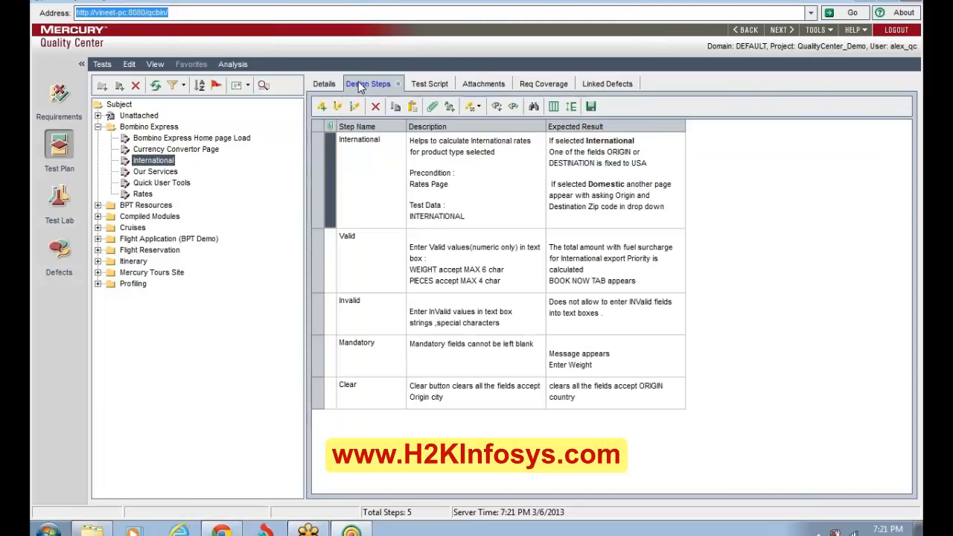
{"action": "left_click", "coordinate": [449, 186]}
{"action": "left_click", "coordinate": [449, 185]}
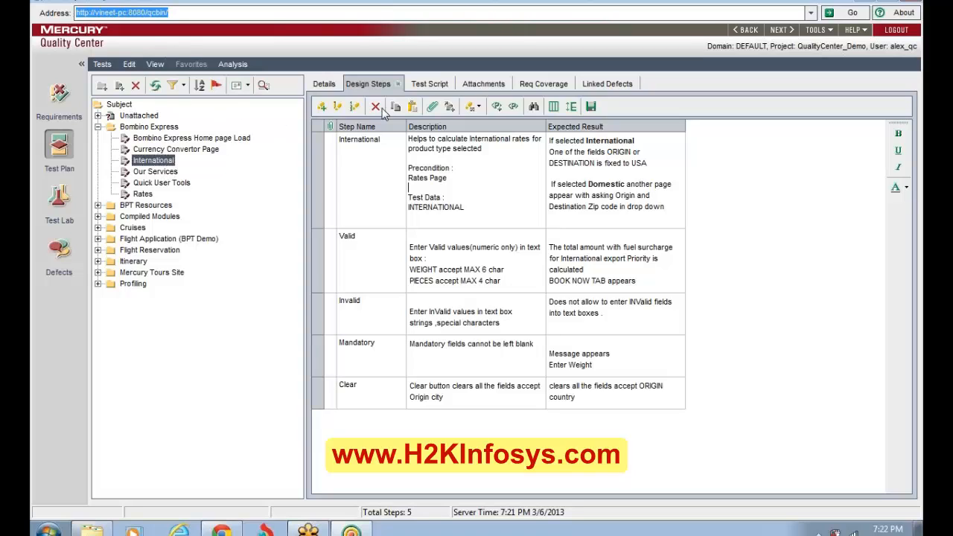
Rename the first design step of the International test as "International fr001".
{"action": "left_click", "coordinate": [365, 142]}
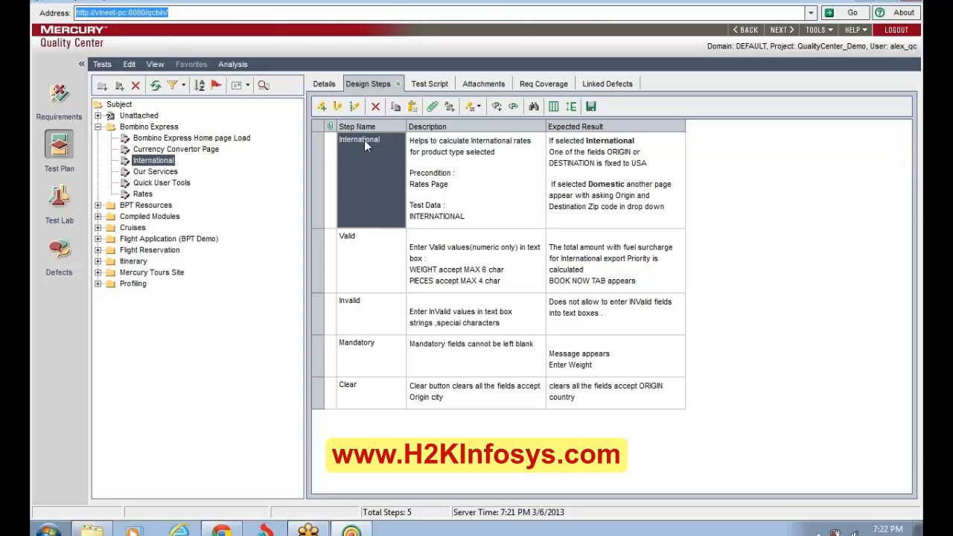
{"action": "left_click", "coordinate": [364, 140]}
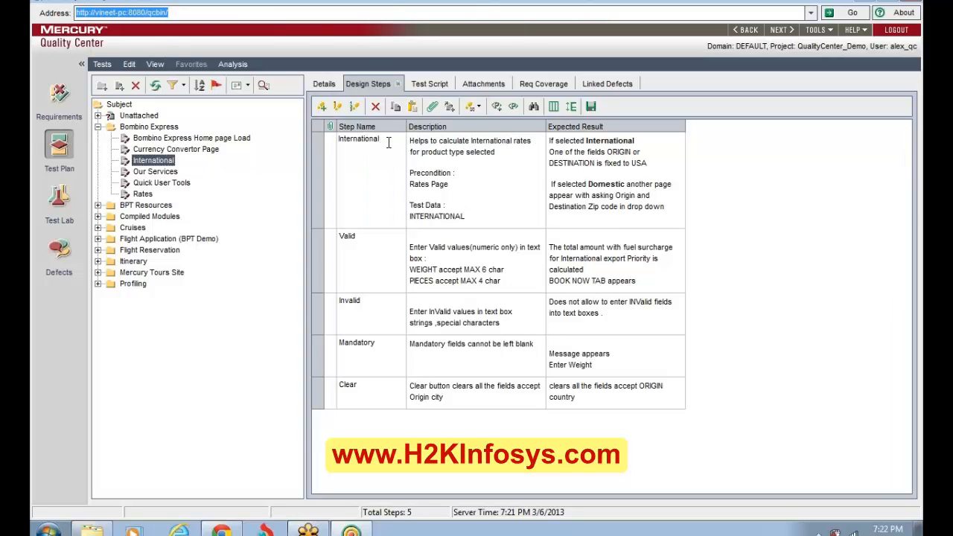
{"action": "left_click", "coordinate": [389, 144]}
{"action": "key", "text": "Escape"}
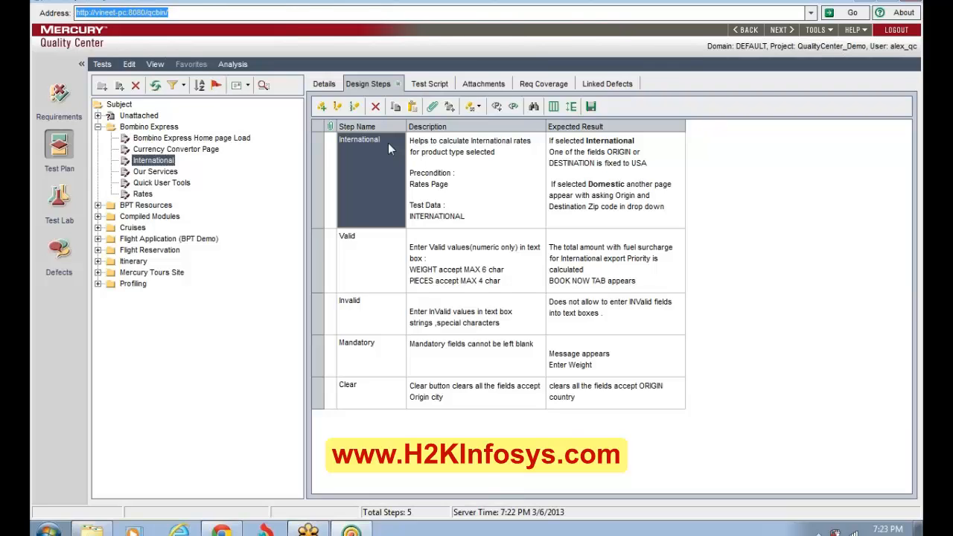
{"action": "left_click", "coordinate": [338, 108]}
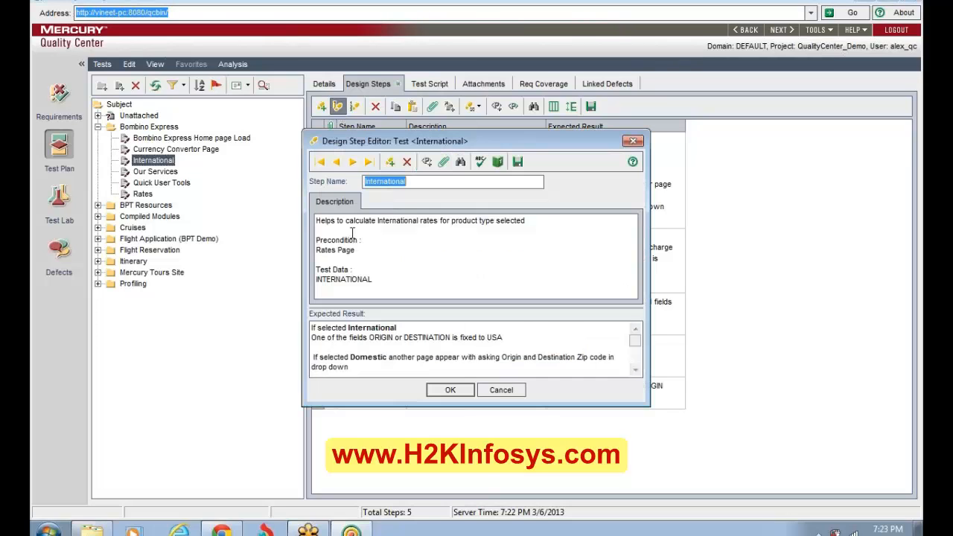
{"action": "left_click", "coordinate": [423, 179]}
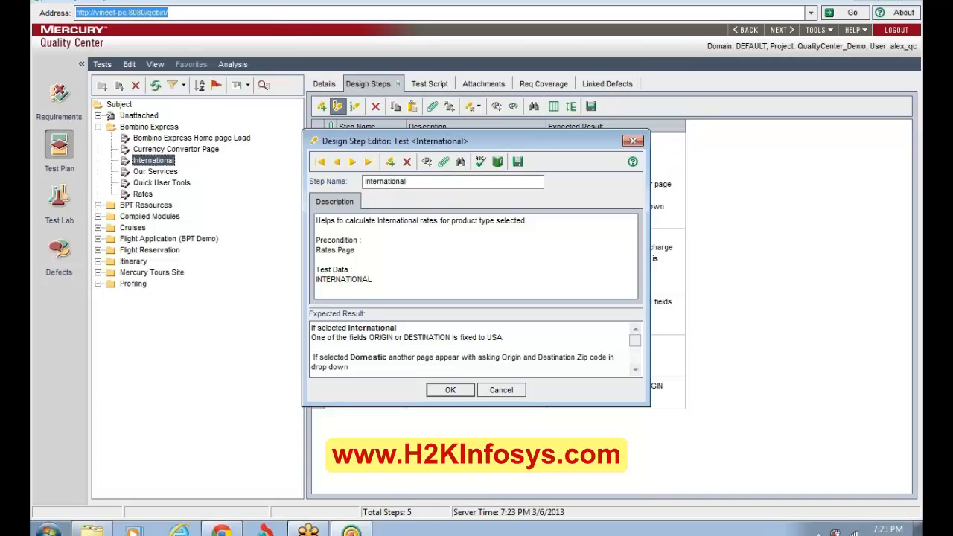
{"action": "type", "text": "fr001"}
{"action": "left_click", "coordinate": [452, 390]}
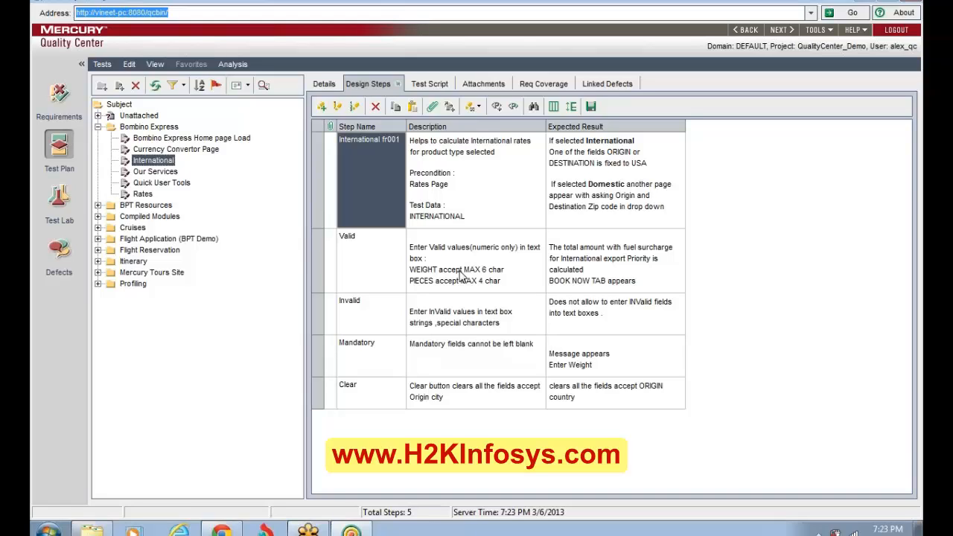
Review the design steps of the Currency Convertor Page, Our Services and International tests, including the Our Services test's description.
{"action": "left_click", "coordinate": [197, 149]}
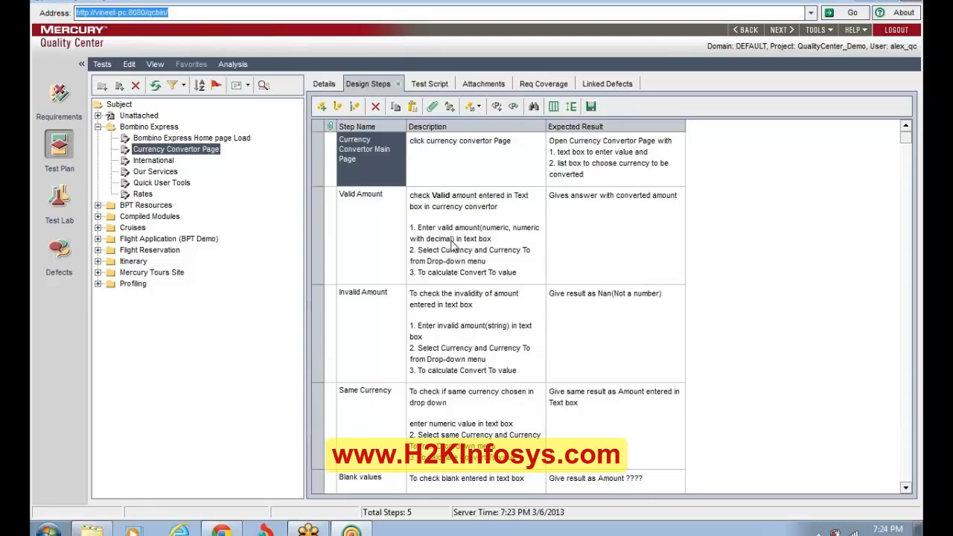
{"action": "left_click", "coordinate": [147, 172]}
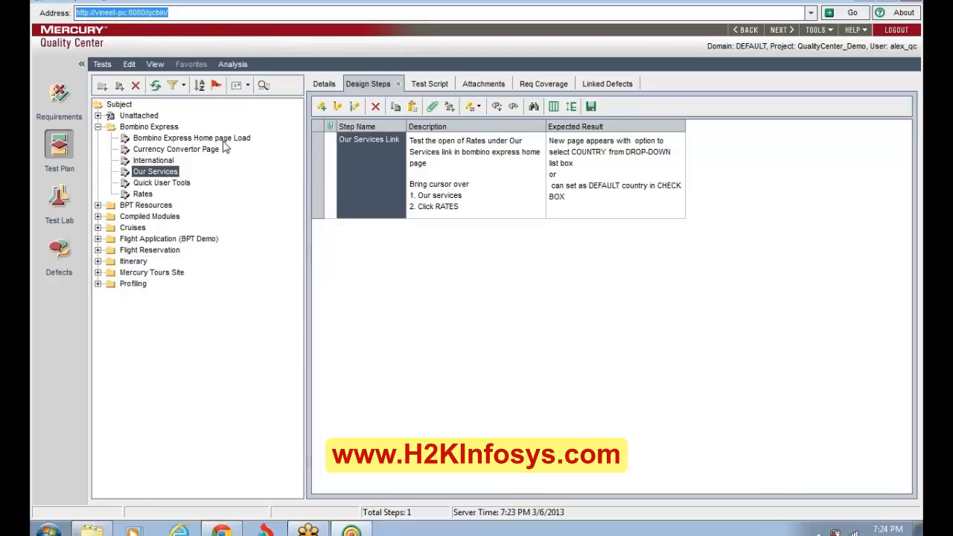
{"action": "left_click", "coordinate": [326, 84]}
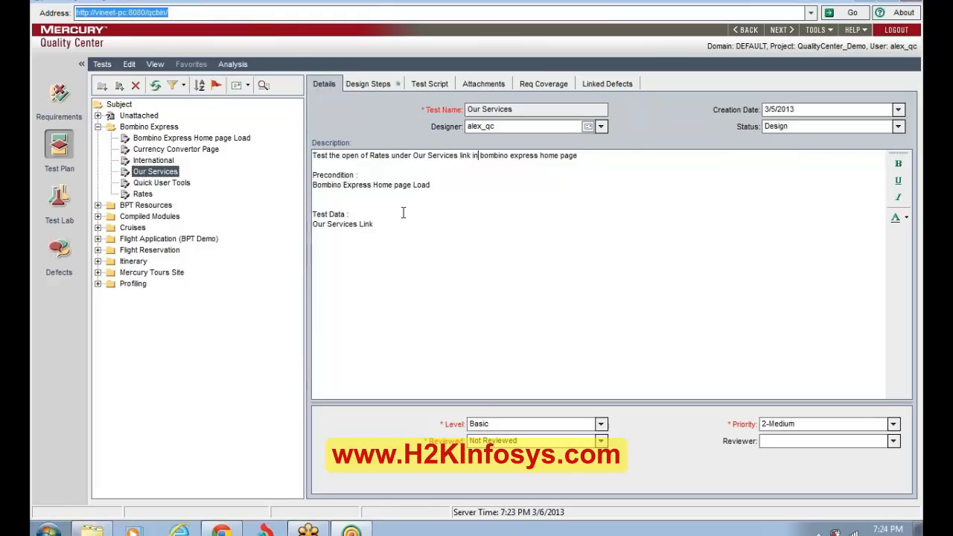
{"action": "left_click", "coordinate": [377, 227]}
{"action": "left_click", "coordinate": [360, 83]}
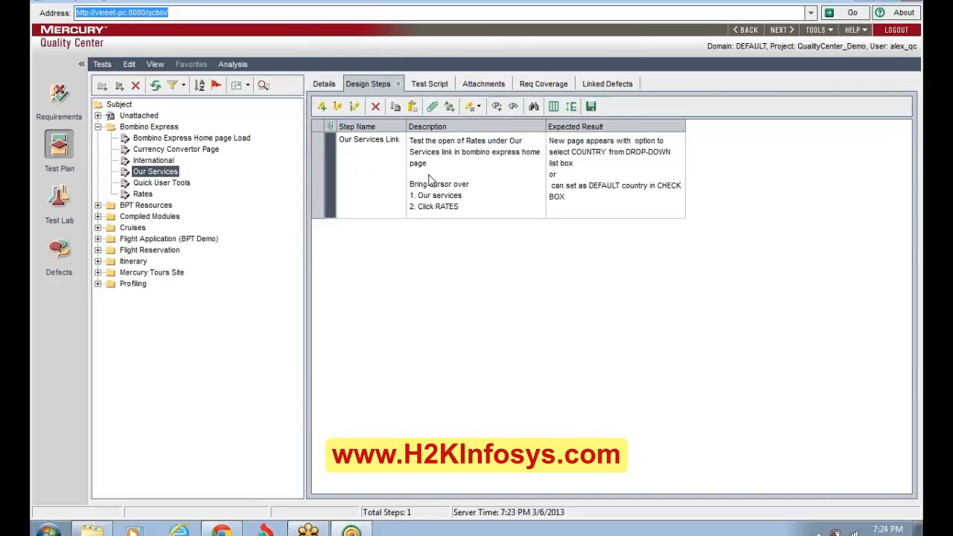
{"action": "left_click", "coordinate": [427, 180]}
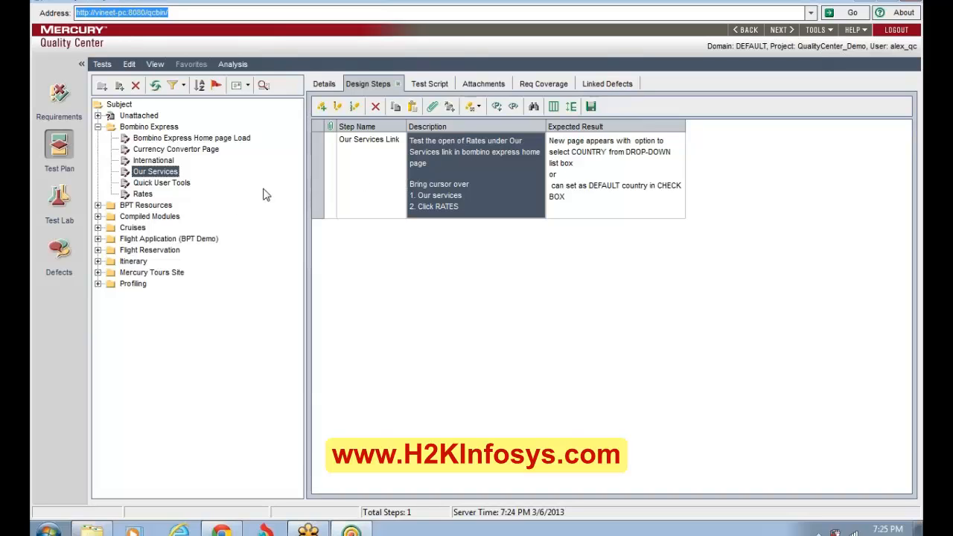
{"action": "left_click", "coordinate": [165, 163]}
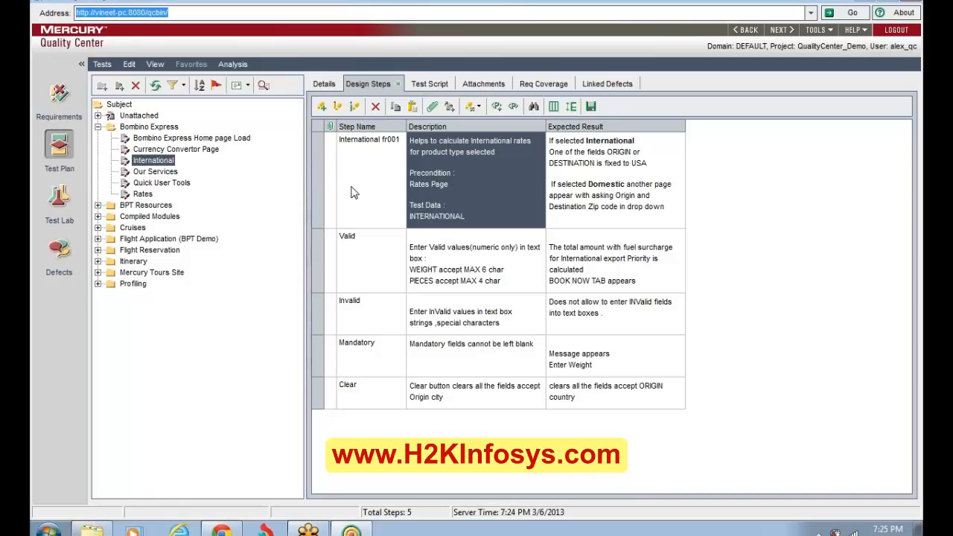
{"action": "left_click", "coordinate": [328, 86]}
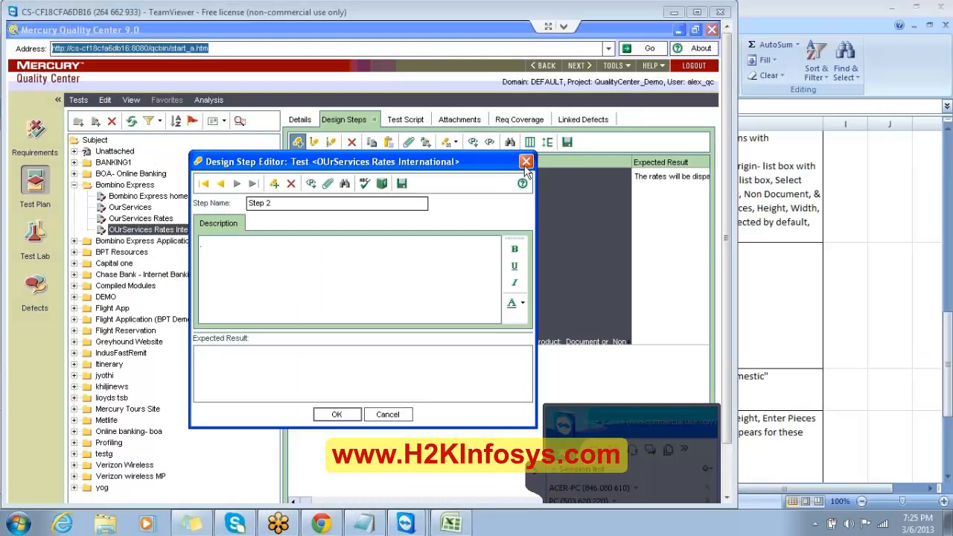
Discard the unsaved Step 2 of the OUrServices Rates International test and select the word "Precondition" in the BE_OS_Rates_Intl_Valid description.
{"action": "left_click", "coordinate": [527, 161]}
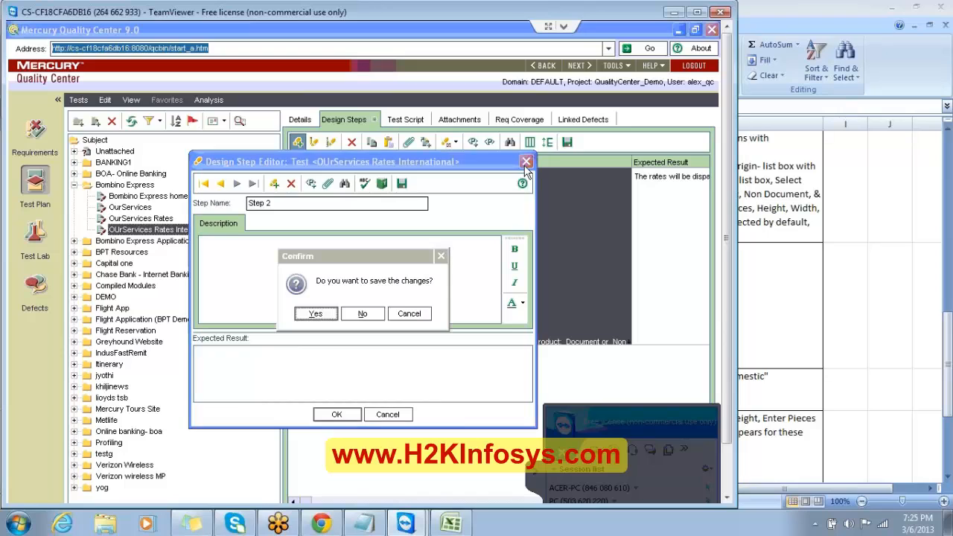
{"action": "left_click", "coordinate": [363, 313]}
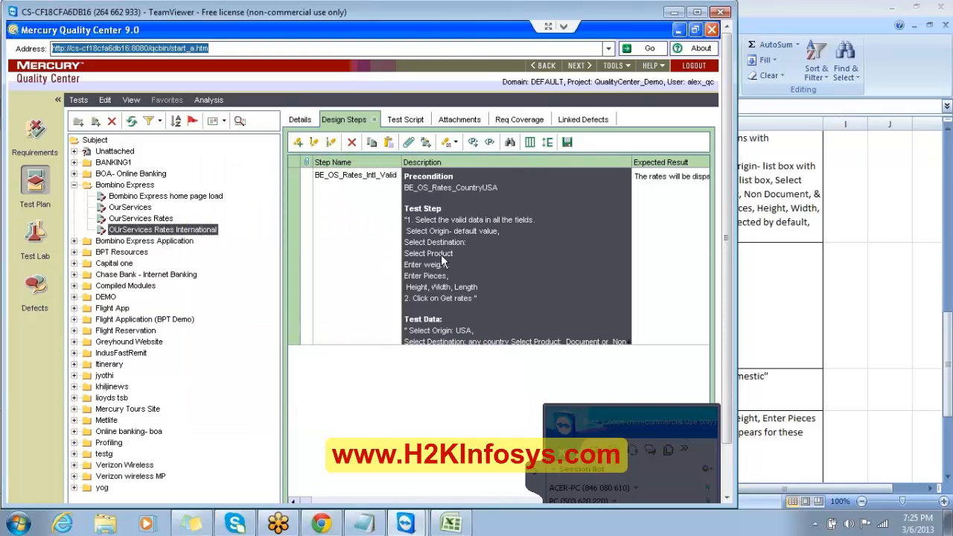
{"action": "left_click", "coordinate": [441, 254]}
{"action": "double_click", "coordinate": [428, 173]}
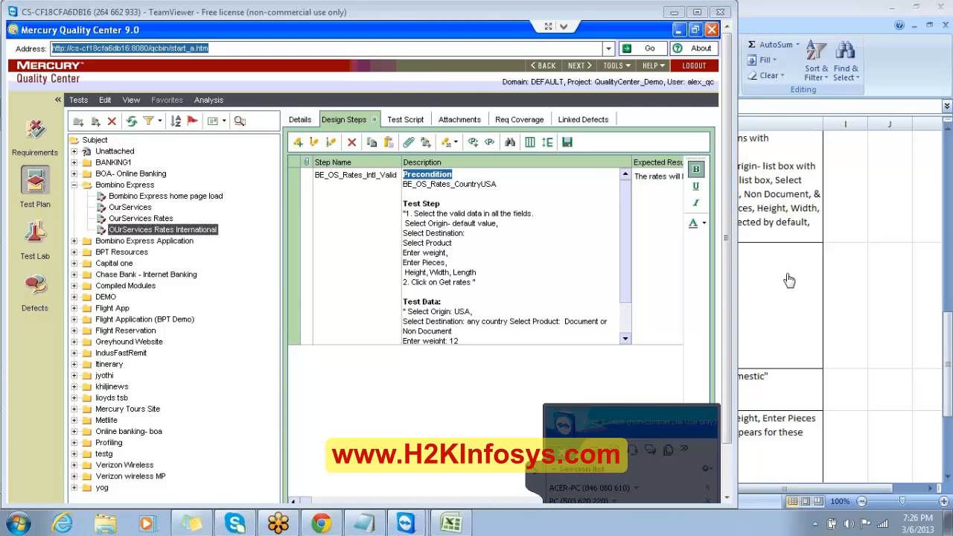
Enter "Tests the different ways in which the Rates INternational can be used" as the OUrServices Rates International test's description.
{"action": "left_click", "coordinate": [303, 122]}
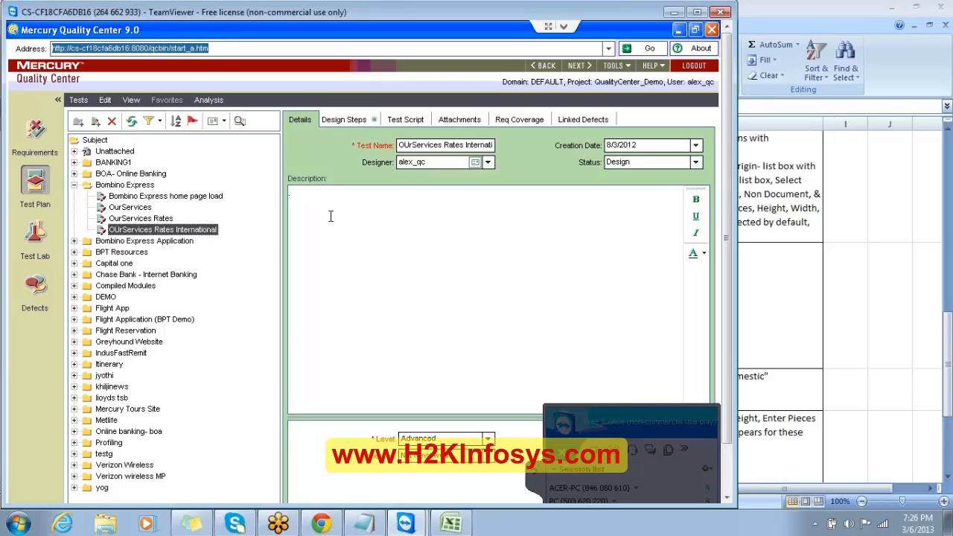
{"action": "type", "text": "Tests"}
{"action": "type", "text": "differ"}
{"action": "type", "text": "en"}
{"action": "type", "text": "t "}
{"action": "type", "text": "test"}
{"action": "key", "text": "BackSpace"}
{"action": "key", "text": "BackSpace"}
{"action": "key", "text": "BackSpace"}
{"action": "key", "text": "BackSpace"}
{"action": "type", "text": "ways in w"}
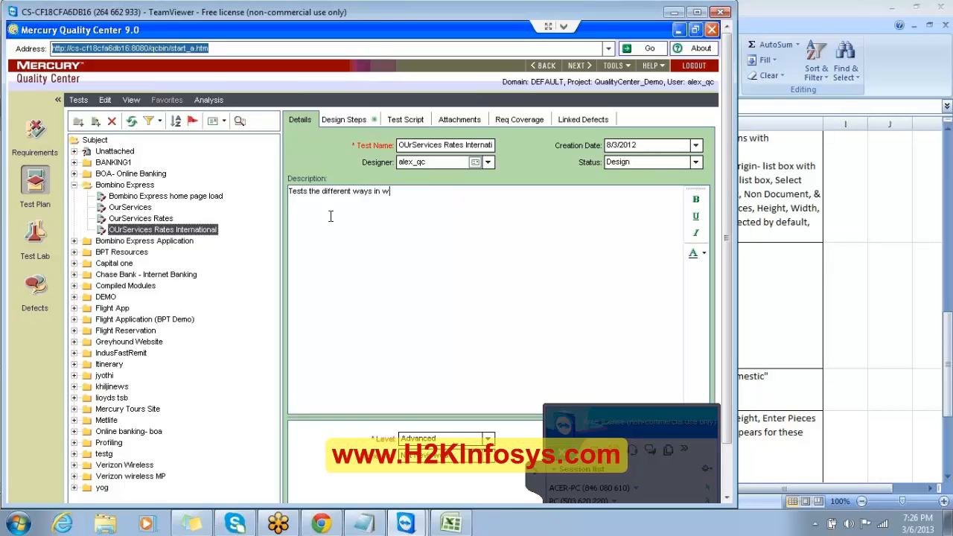
{"action": "type", "text": "hich the Rates INternational"}
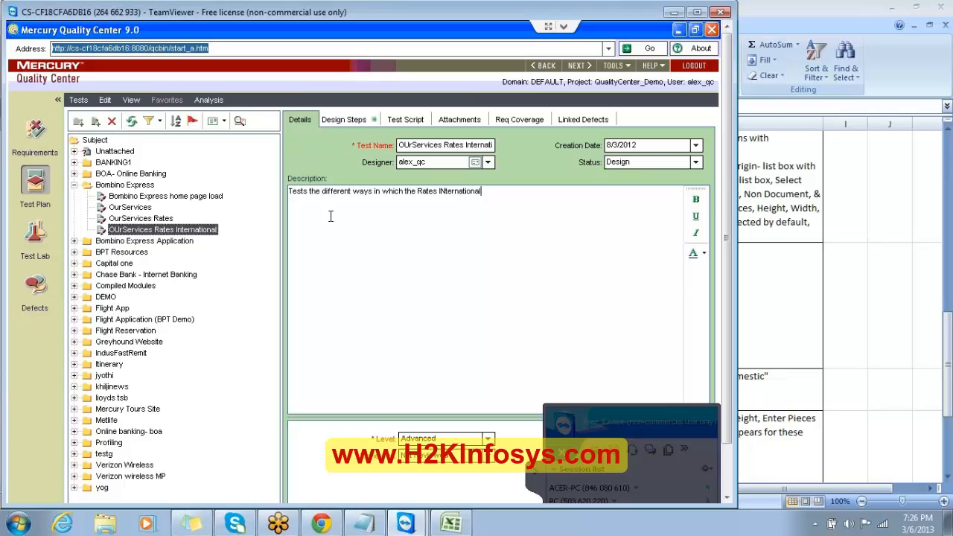
{"action": "type", "text": " can be used"}
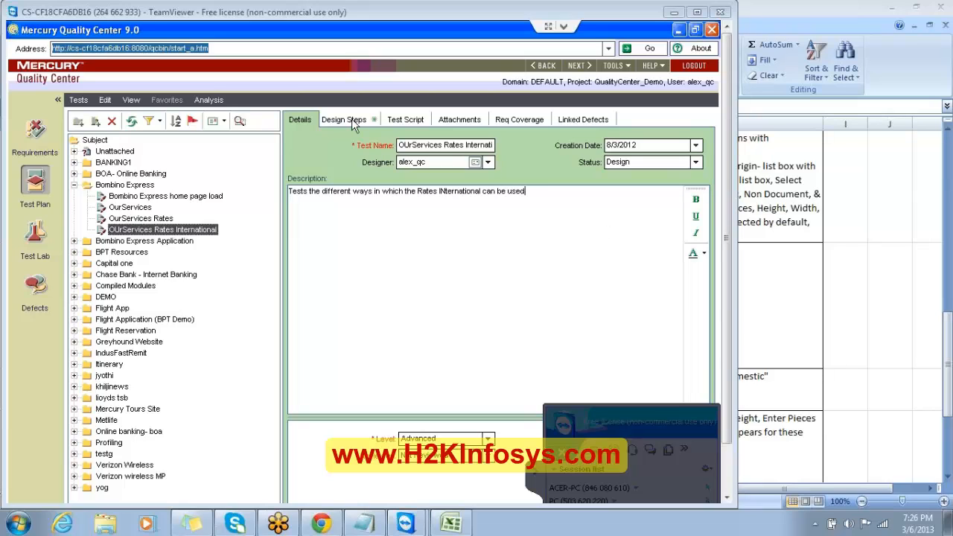
View the design steps of the OurServices Rates test and of the OUrServices Rates International test.
{"action": "left_click", "coordinate": [453, 122]}
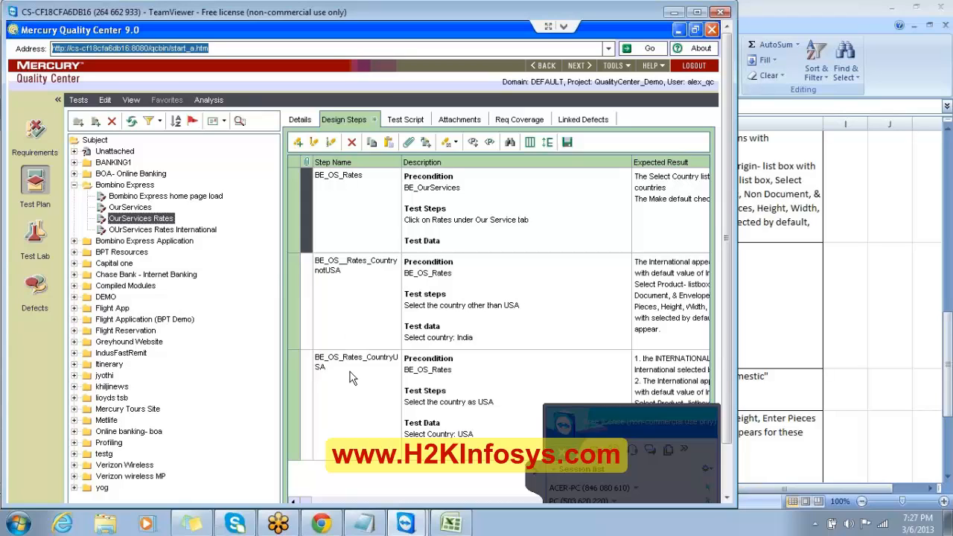
{"action": "left_click", "coordinate": [206, 231]}
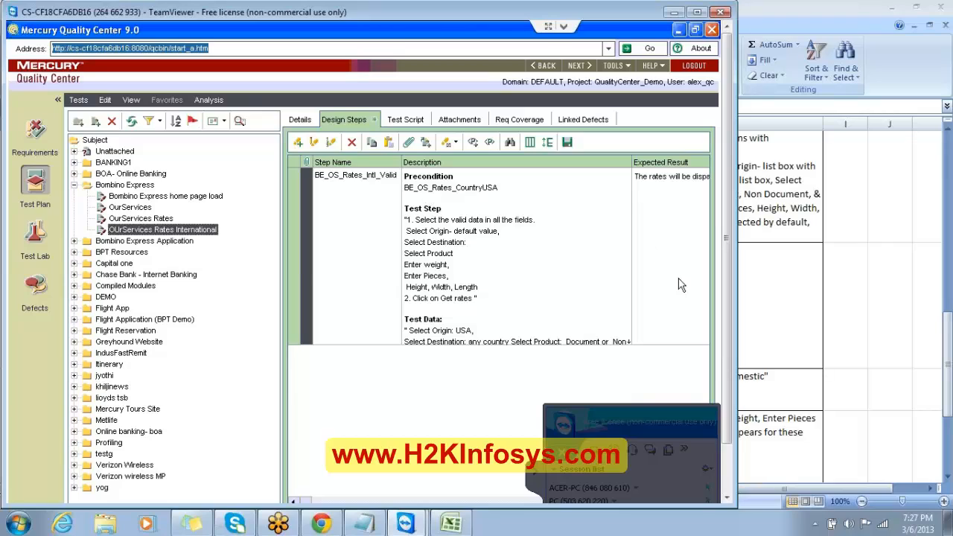
{"action": "left_click", "coordinate": [912, 334]}
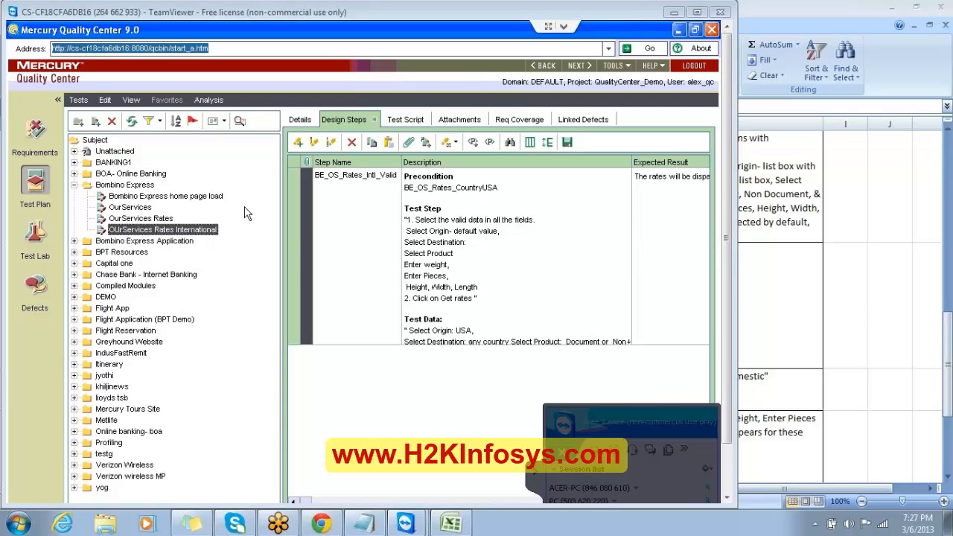
Open the Bambinoexpress currency converter folder and review the Home Page test's Step 1, including its description and expected result.
{"action": "left_click", "coordinate": [148, 220]}
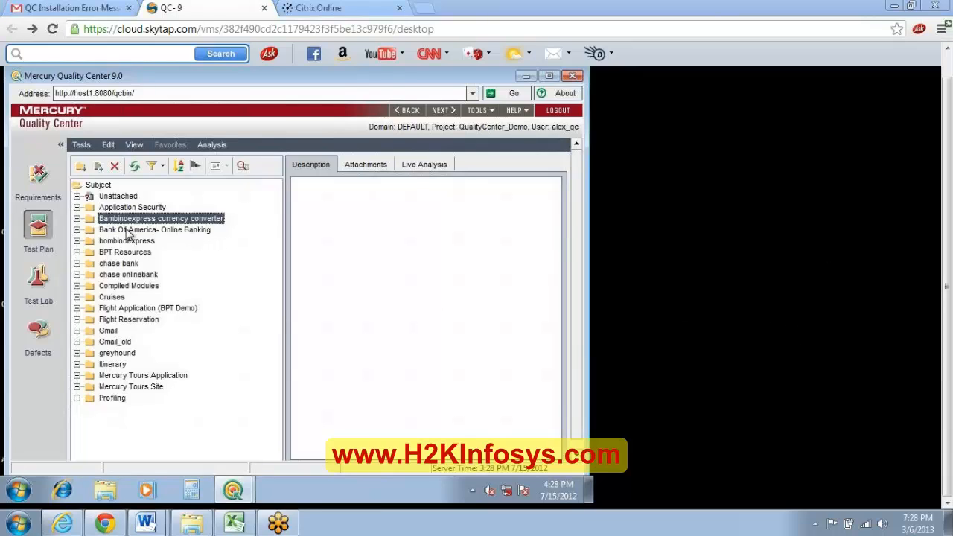
{"action": "left_click", "coordinate": [77, 219]}
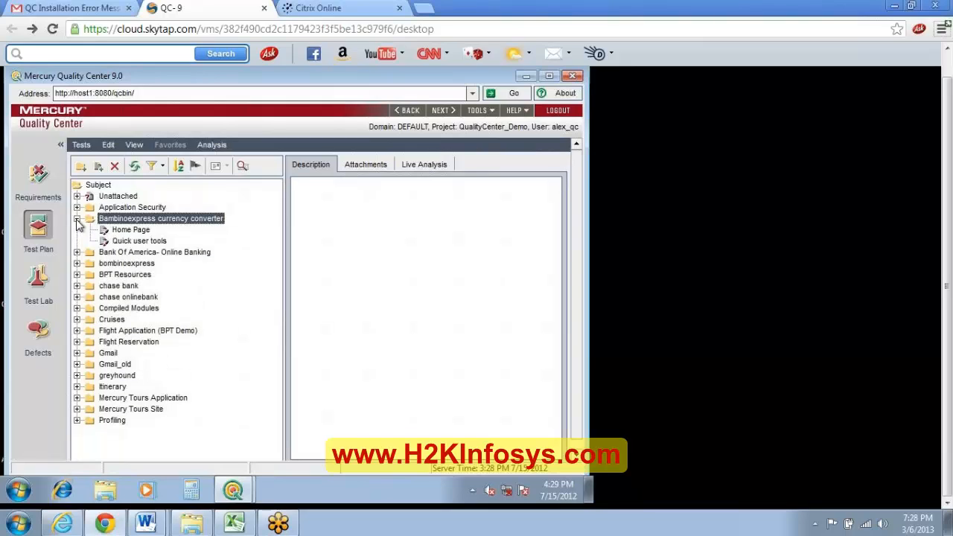
{"action": "left_click", "coordinate": [146, 233]}
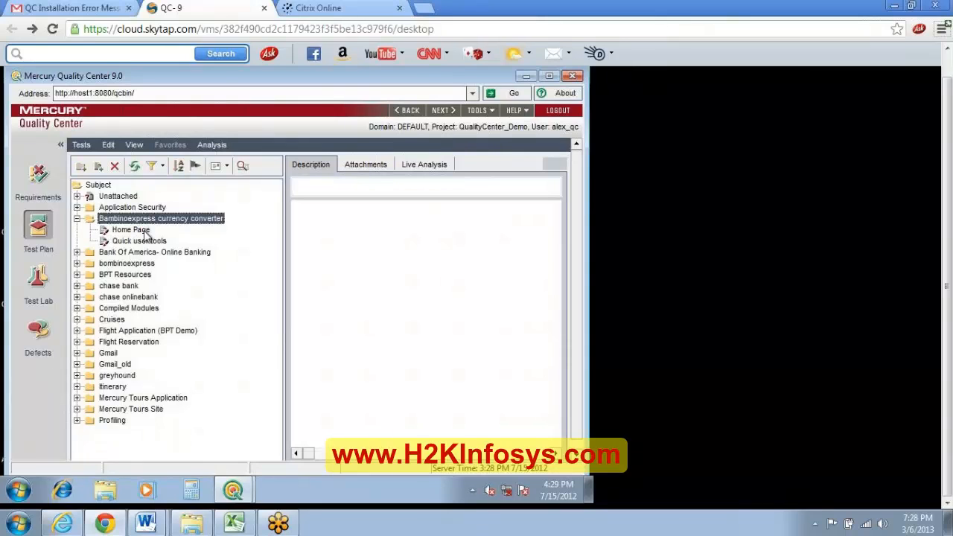
{"action": "left_click", "coordinate": [143, 232]}
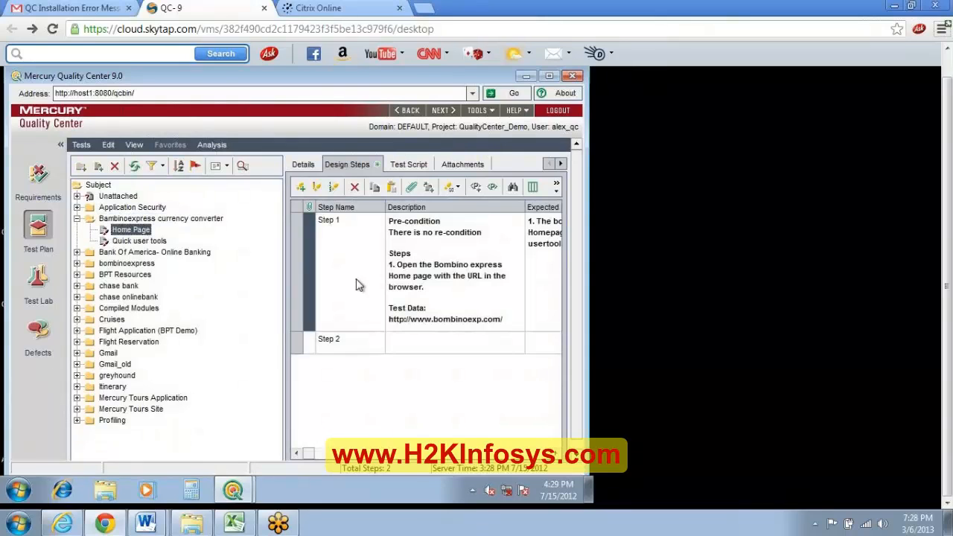
{"action": "left_click", "coordinate": [355, 238]}
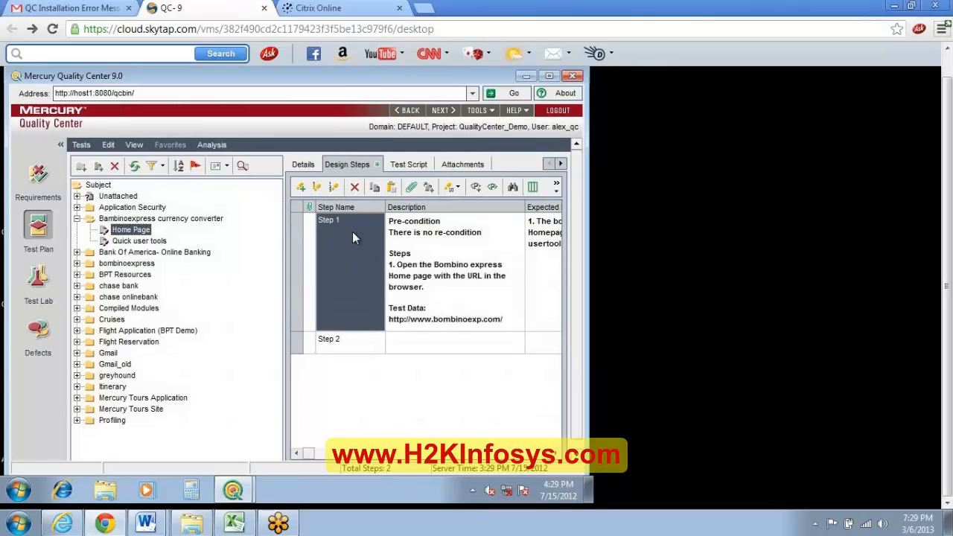
{"action": "left_click", "coordinate": [472, 286]}
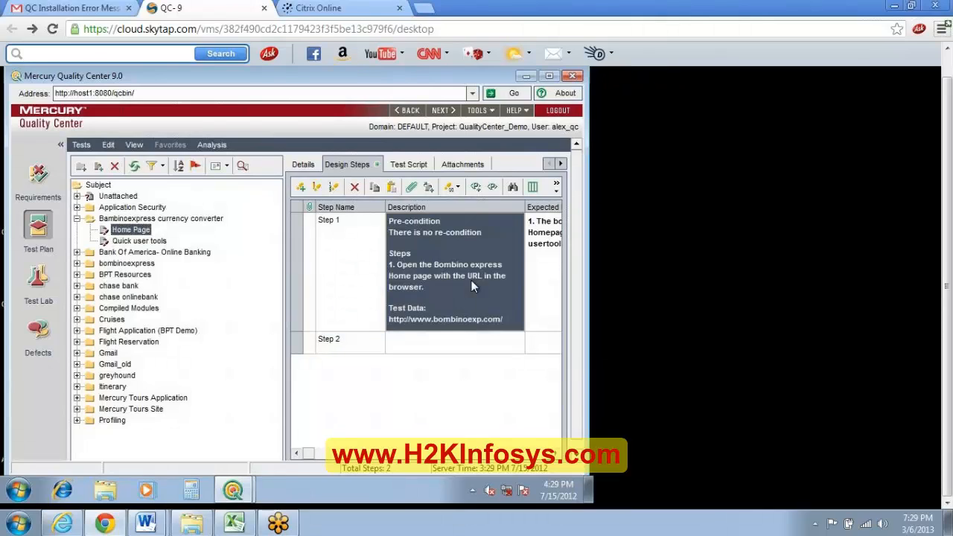
{"action": "left_click", "coordinate": [544, 270]}
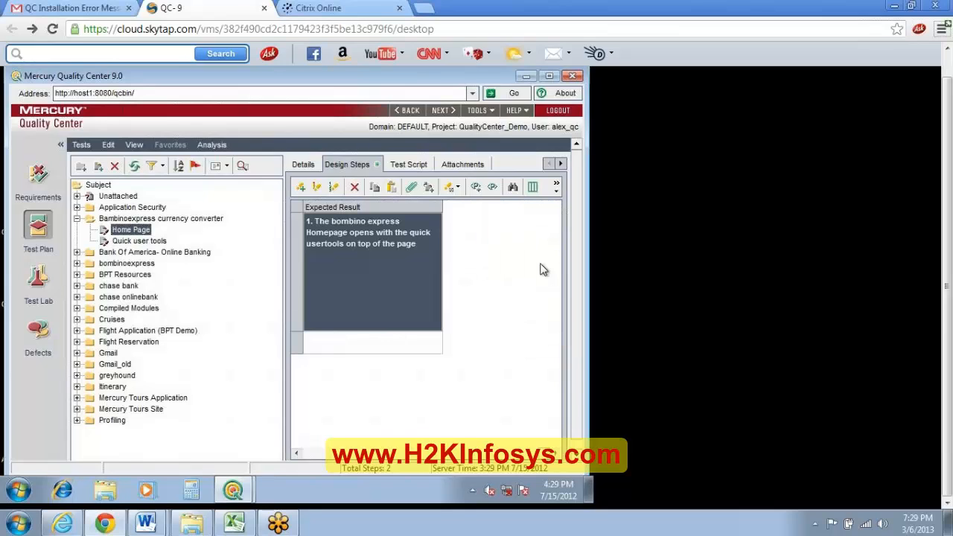
Open Step 1 of the Home Page test for editing and clear its step name.
{"action": "left_click", "coordinate": [303, 164]}
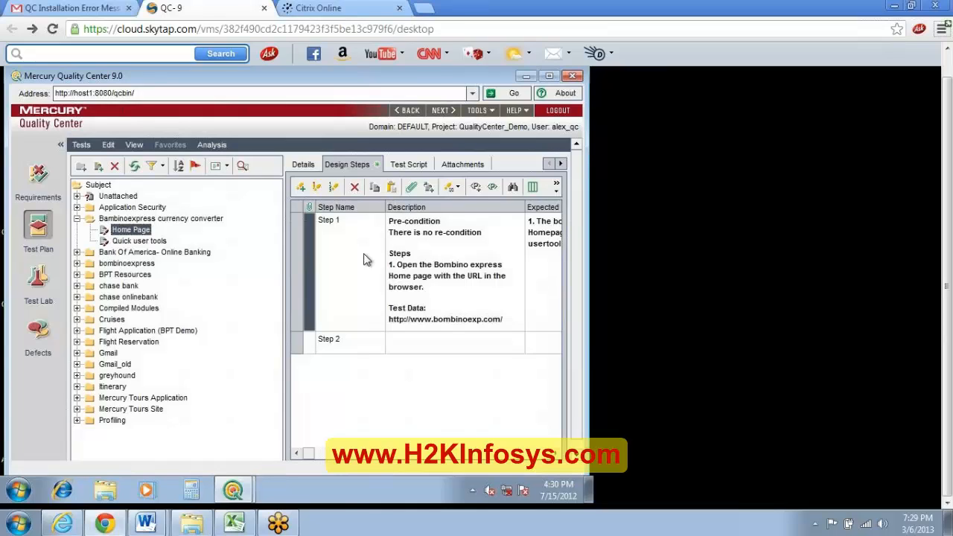
{"action": "left_click", "coordinate": [318, 189]}
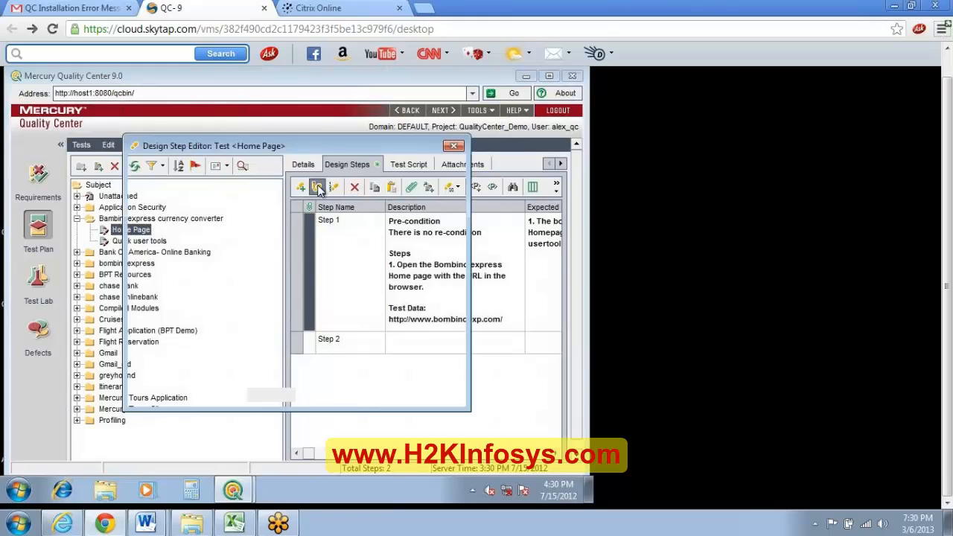
{"action": "key", "text": "BackSpace"}
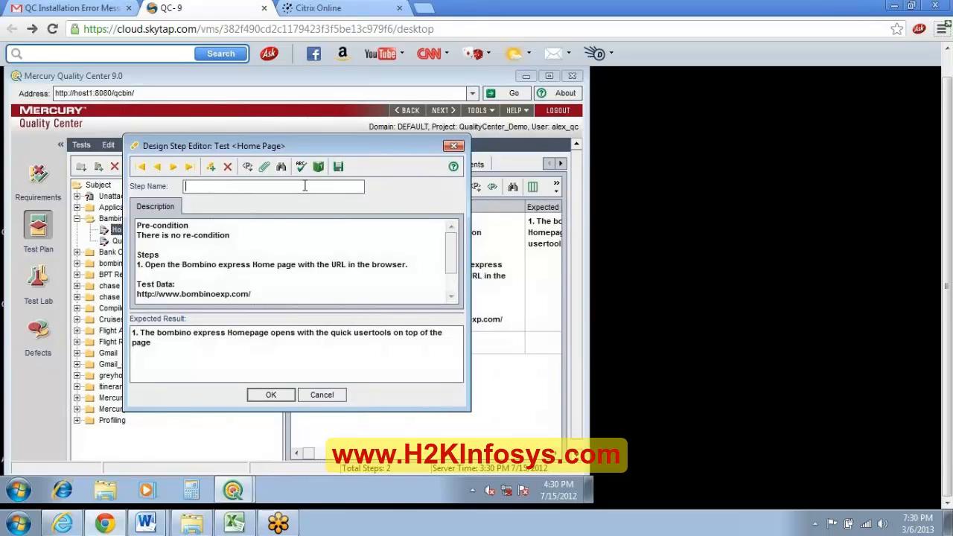
Try to paste the BE_CC_Home page test case ID from the Excel currency converter sheet as the step name, and undo the paste.
{"action": "key", "text": "alt+Tab"}
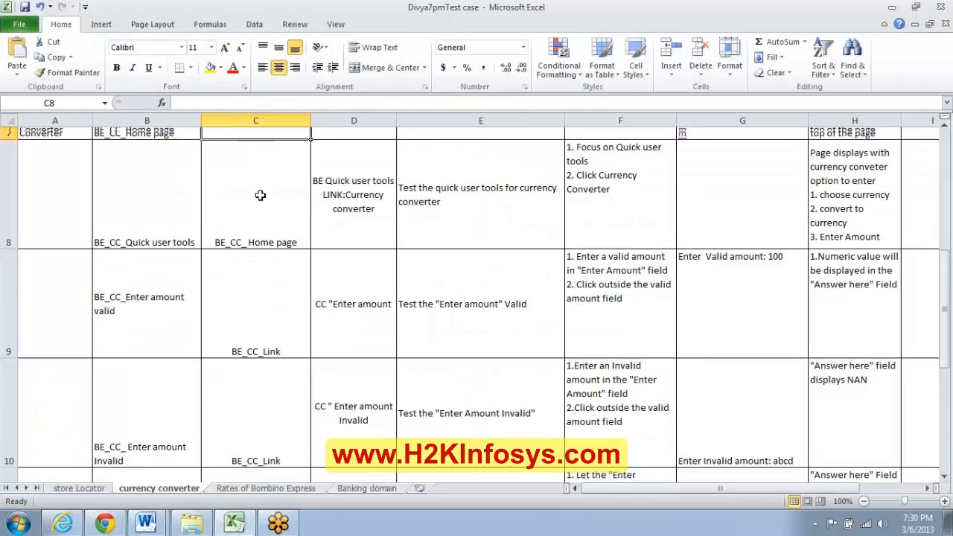
{"action": "key", "text": "Up"}
{"action": "key", "text": "Left"}
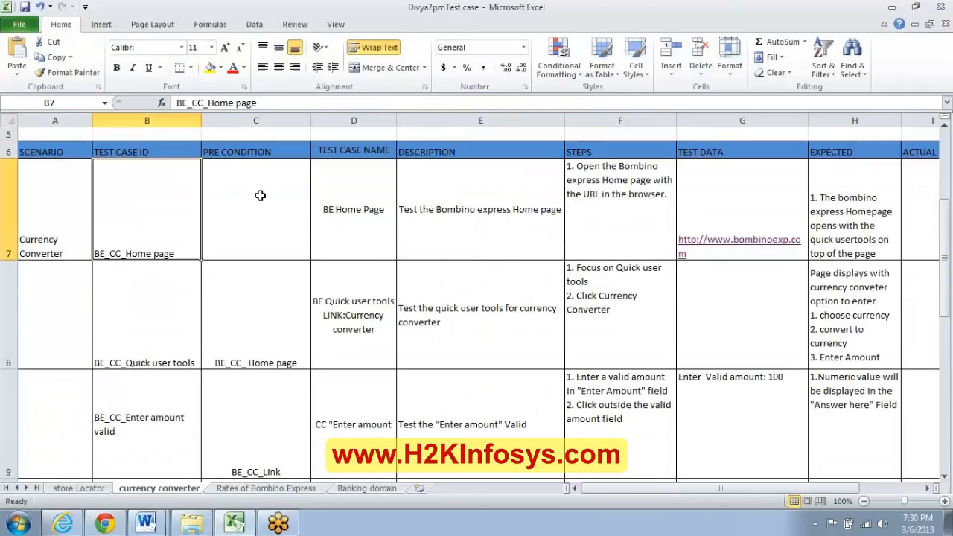
{"action": "key", "text": "ctrl+c"}
{"action": "key", "text": "alt+Tab"}
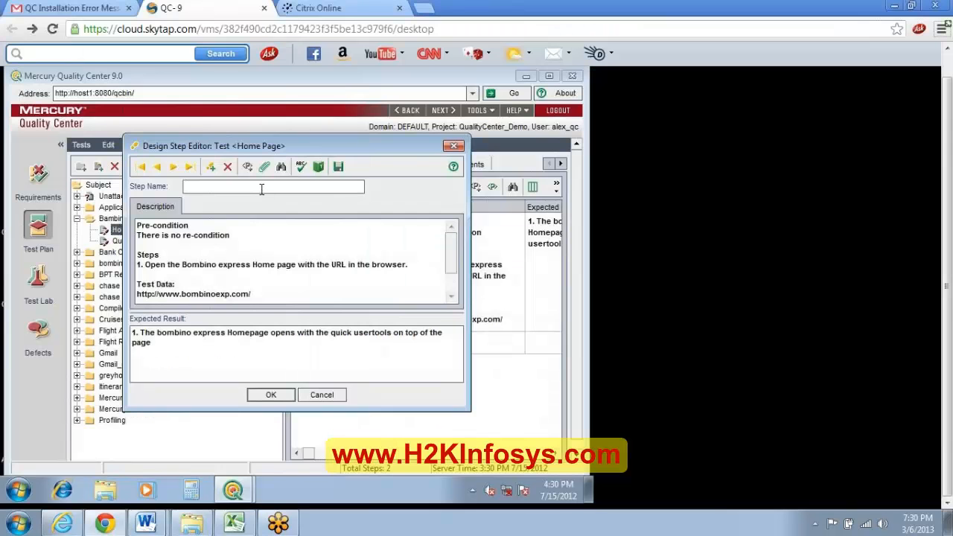
{"action": "key", "text": "ctrl+v"}
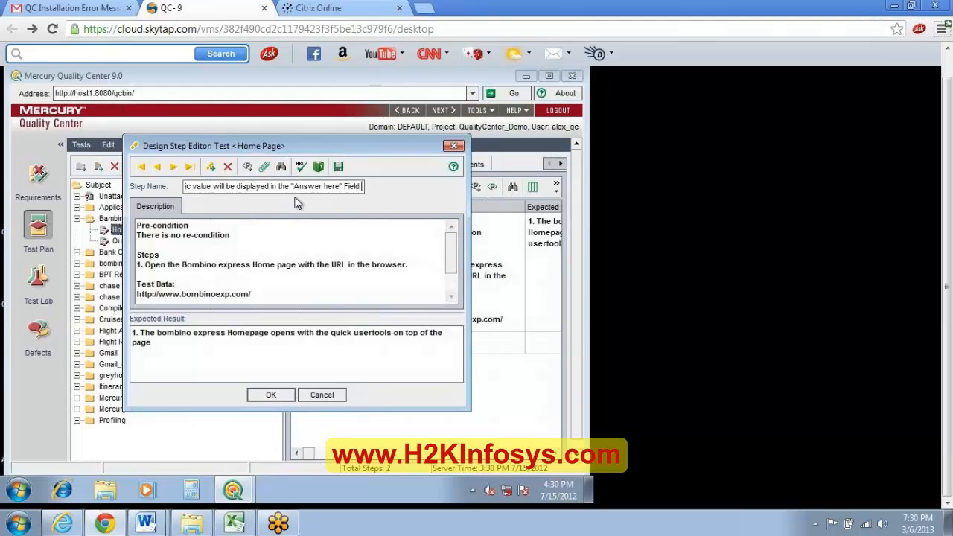
{"action": "key", "text": "alt+Tab"}
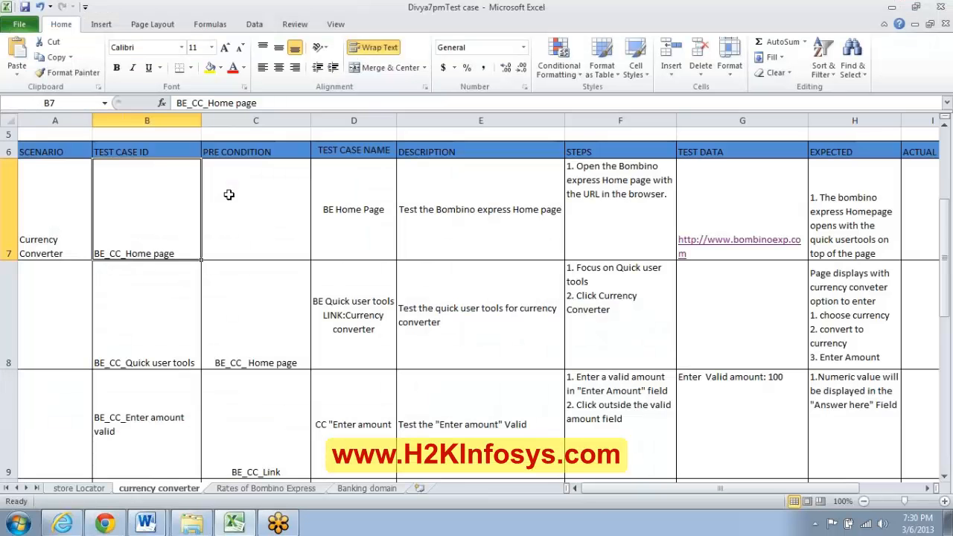
{"action": "key", "text": "alt+Tab"}
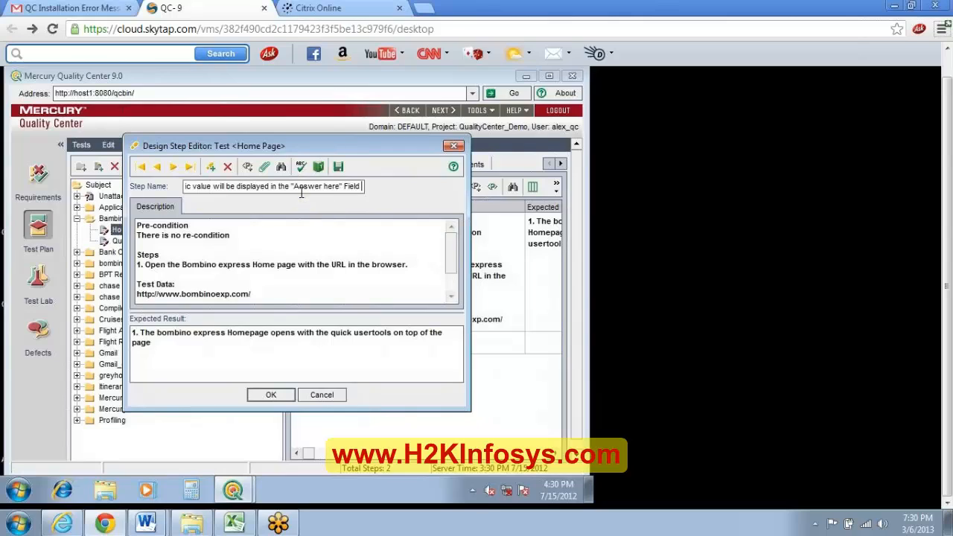
{"action": "key", "text": "ctrl+z"}
{"action": "left_click", "coordinate": [352, 187]}
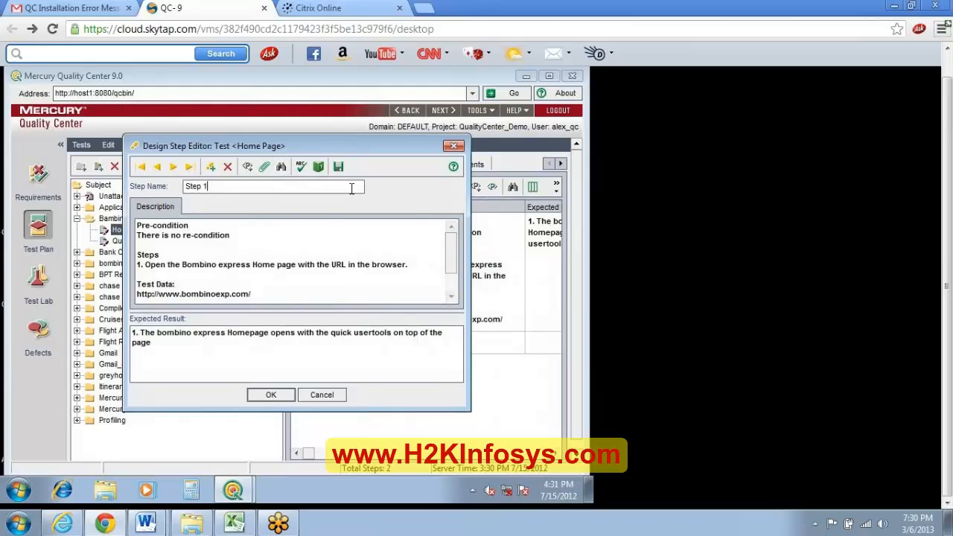
Replace the step name with the BE_CC_Home page test case ID copied from the Excel currency converter sheet, and confirm the step.
{"action": "key", "text": "alt+Tab"}
{"action": "left_click_drag", "start_coordinate": [185, 186], "coordinate": [238, 193]}
{"action": "key", "text": "BackSpace"}
{"action": "key", "text": "alt+Tab"}
{"action": "left_click", "coordinate": [290, 210]}
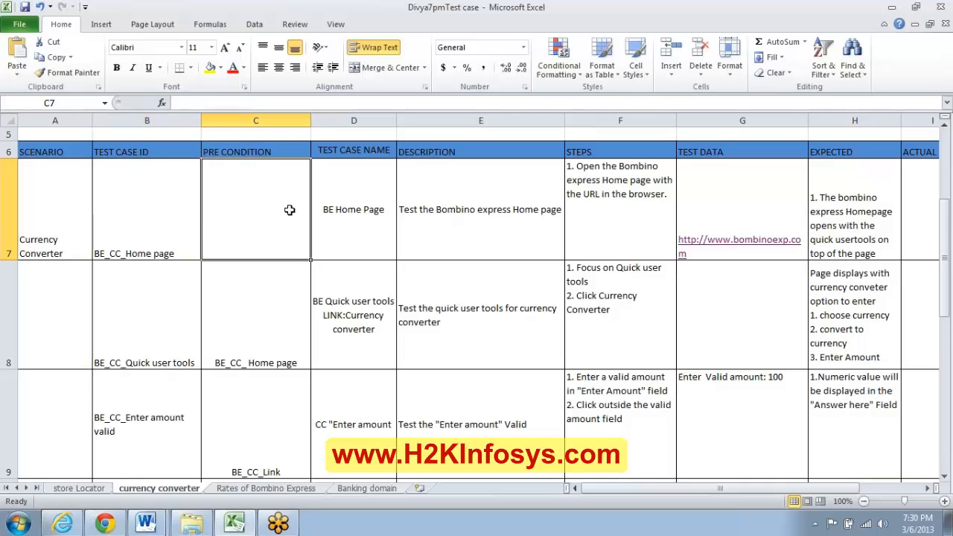
{"action": "left_click", "coordinate": [170, 204]}
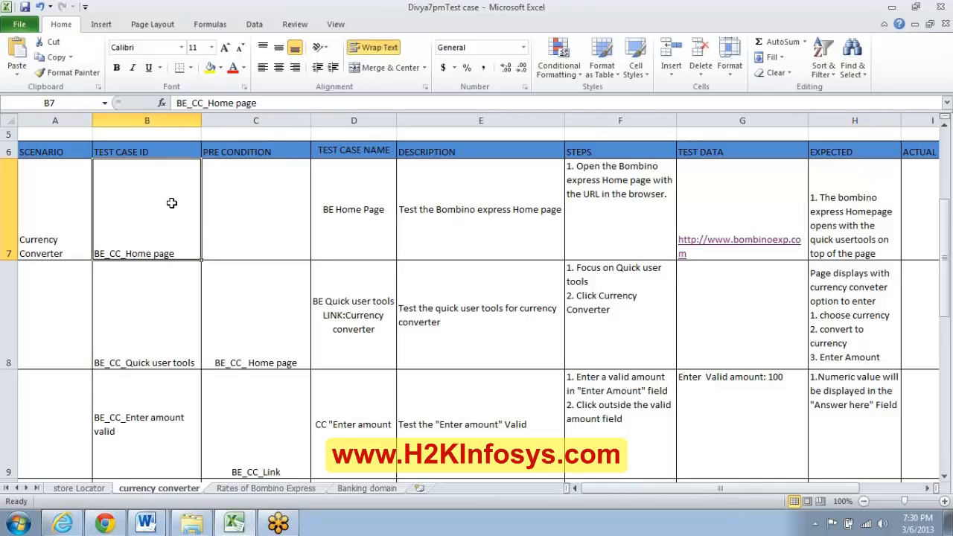
{"action": "key", "text": "ctrl+c"}
{"action": "key", "text": "alt+Tab"}
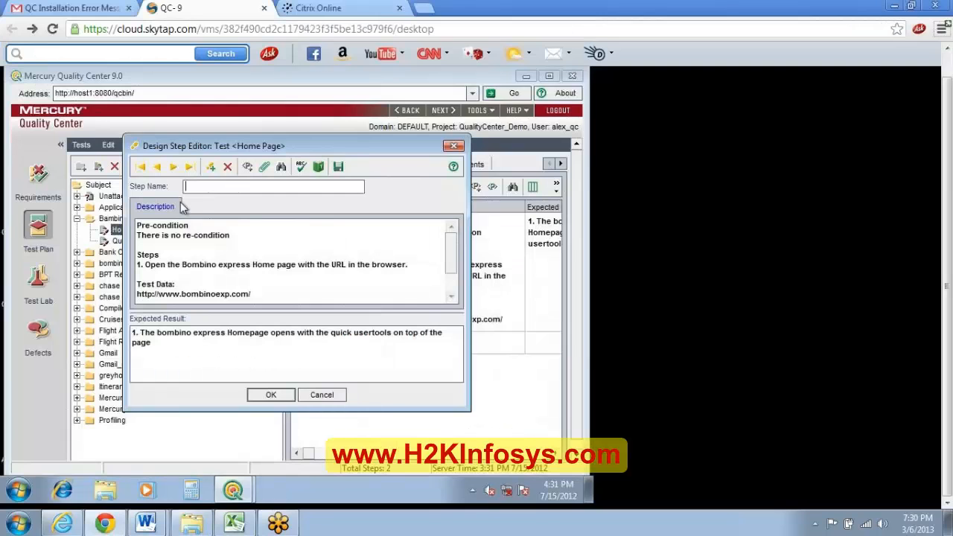
{"action": "left_click", "coordinate": [201, 189]}
{"action": "key", "text": "ctrl+v"}
{"action": "left_click", "coordinate": [271, 394]}
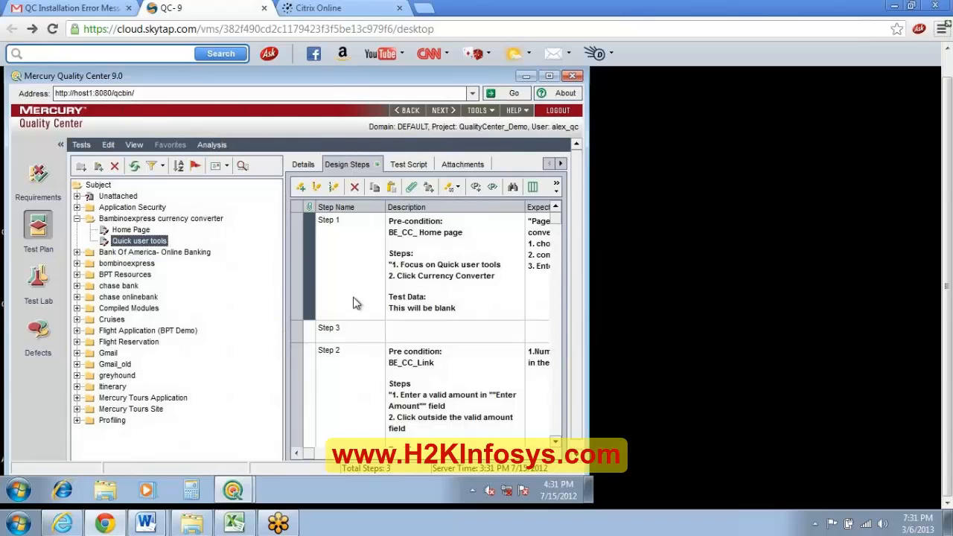
Review the expected results and descriptions of the Quick user tools test's design steps.
{"action": "left_click", "coordinate": [477, 260]}
{"action": "left_click", "coordinate": [543, 267]}
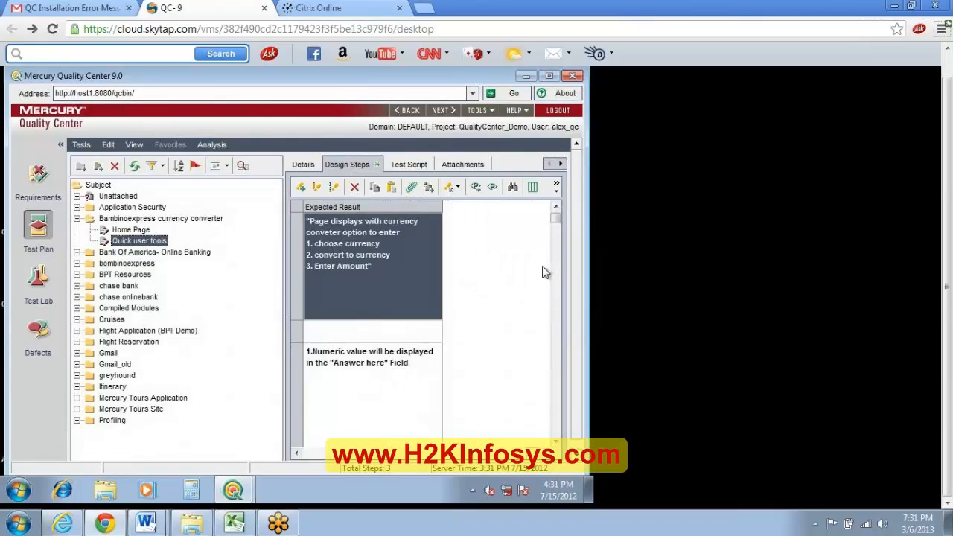
{"action": "left_click", "coordinate": [321, 382]}
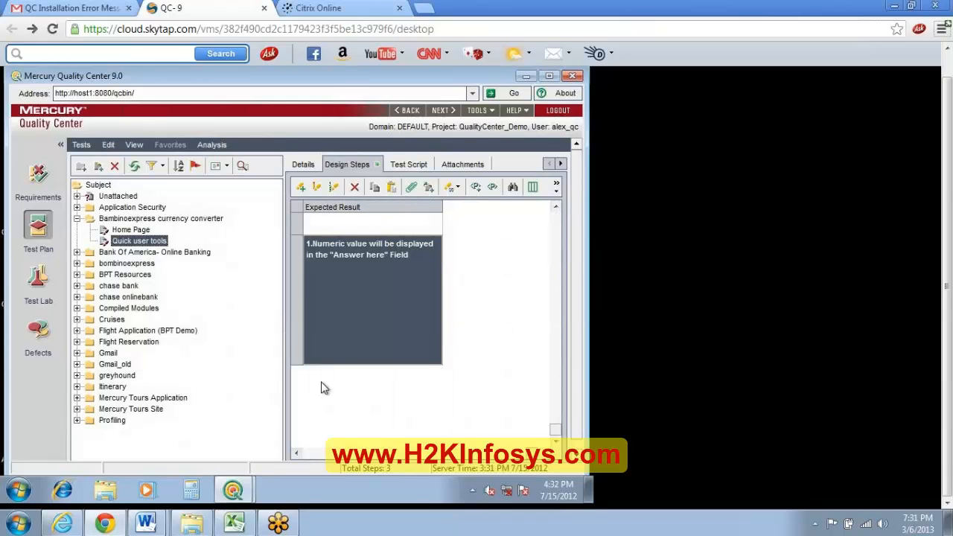
{"action": "left_click", "coordinate": [332, 255]}
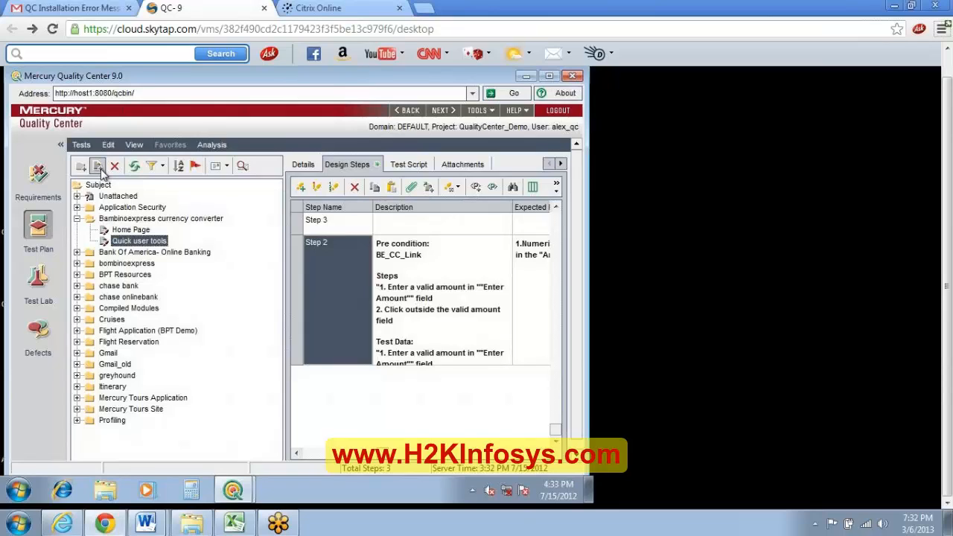
Create a new MANUAL test named "currency converter" from the Subject folder.
{"action": "left_click", "coordinate": [101, 171]}
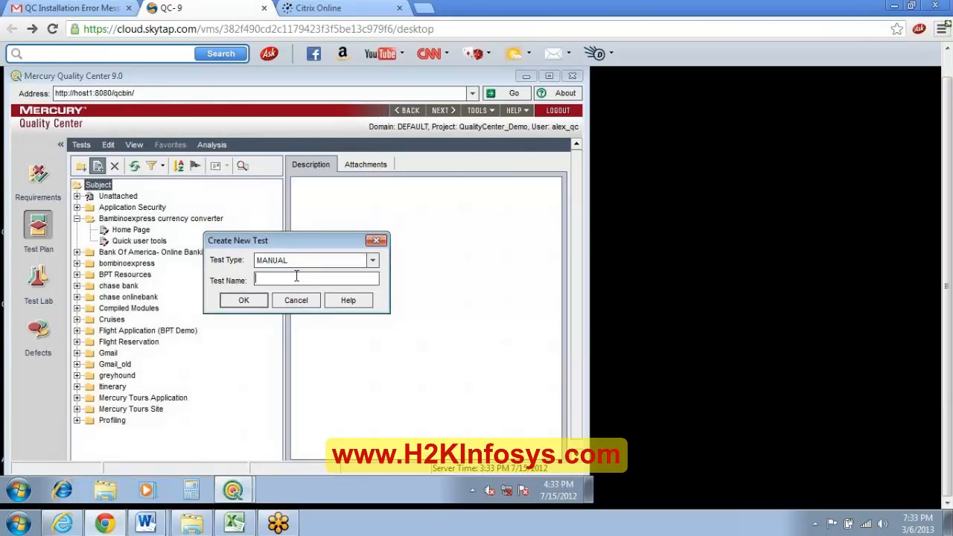
{"action": "type", "text": "currency"}
{"action": "type", "text": "converter"}
{"action": "left_click", "coordinate": [252, 299]}
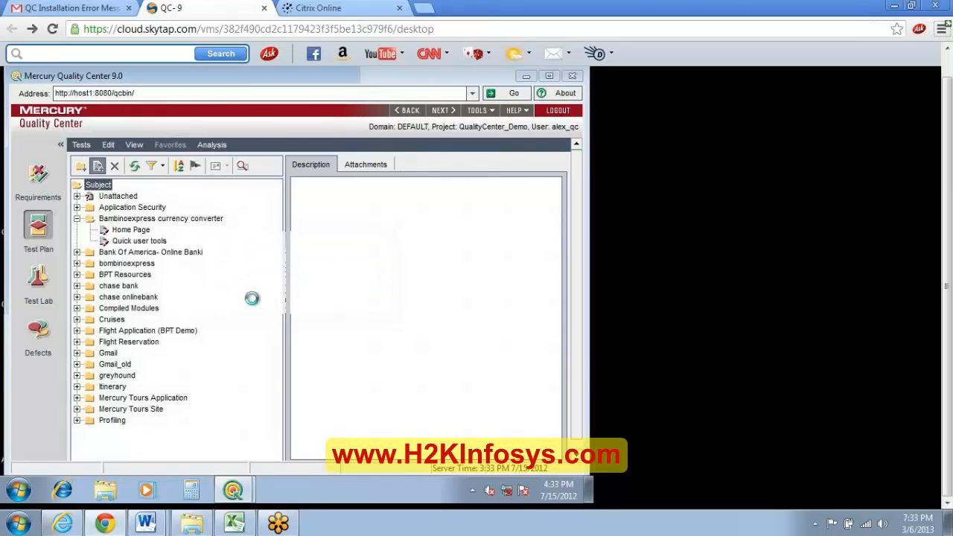
Set the new test's required fields to Level Basic, Reviewed Not Reviewed and Priority 2-Medium, and confirm them.
{"action": "left_click", "coordinate": [285, 277]}
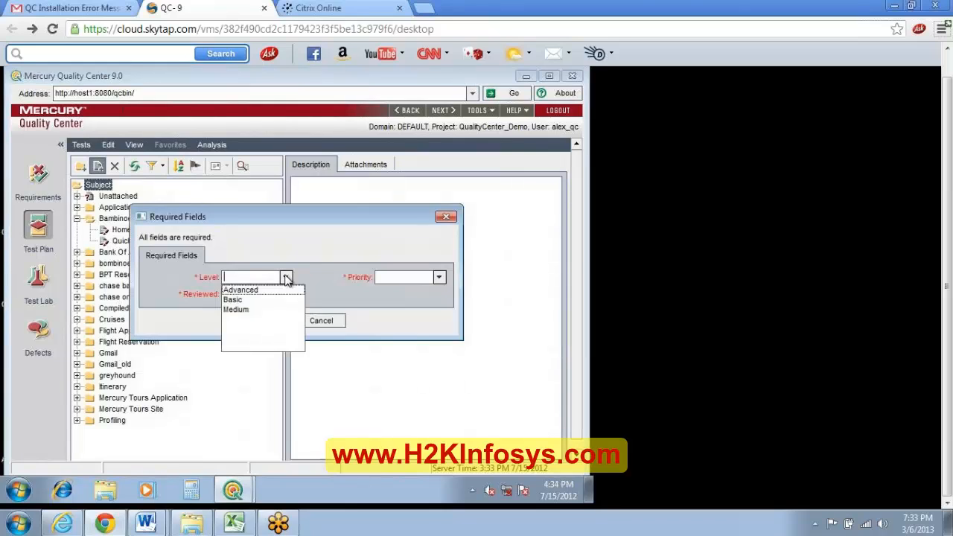
{"action": "left_click", "coordinate": [233, 300]}
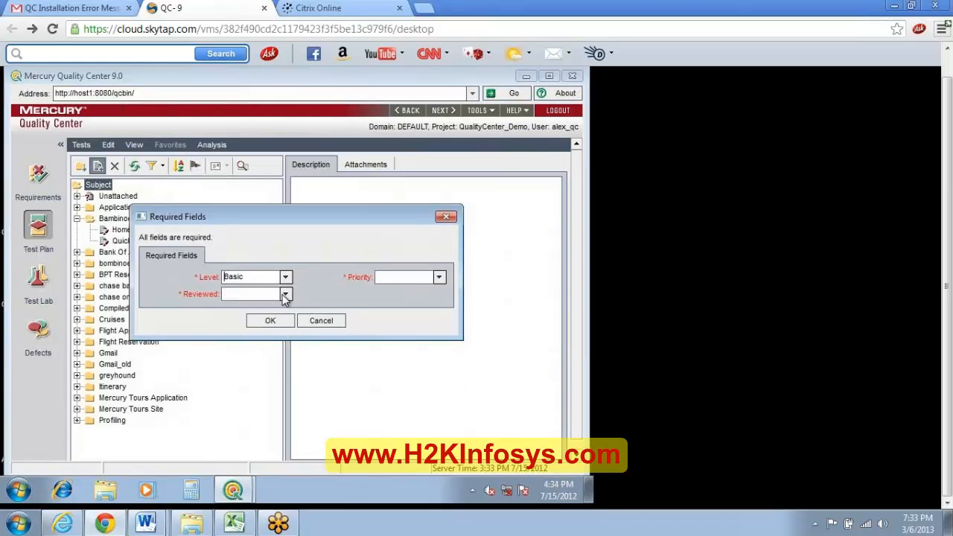
{"action": "left_click", "coordinate": [285, 294]}
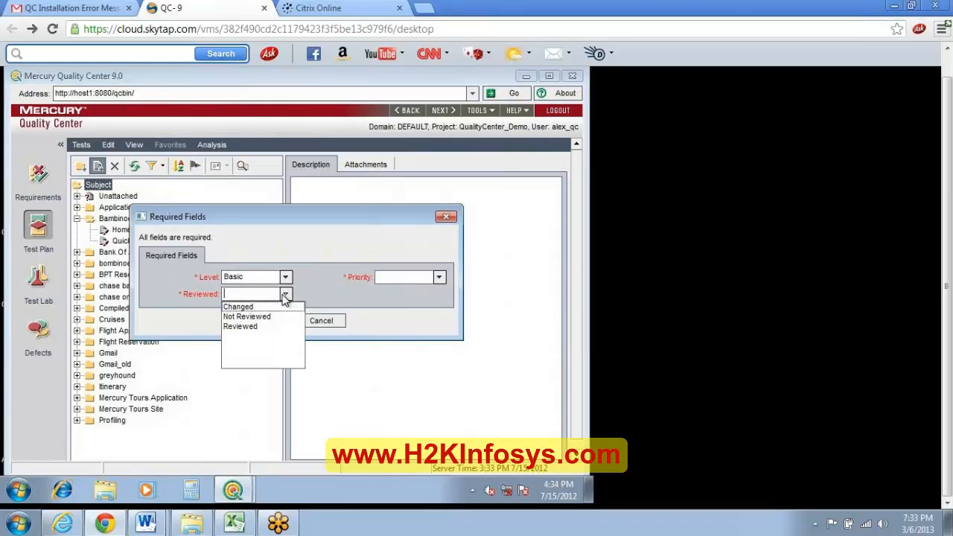
{"action": "left_click", "coordinate": [248, 316]}
{"action": "left_click", "coordinate": [439, 277]}
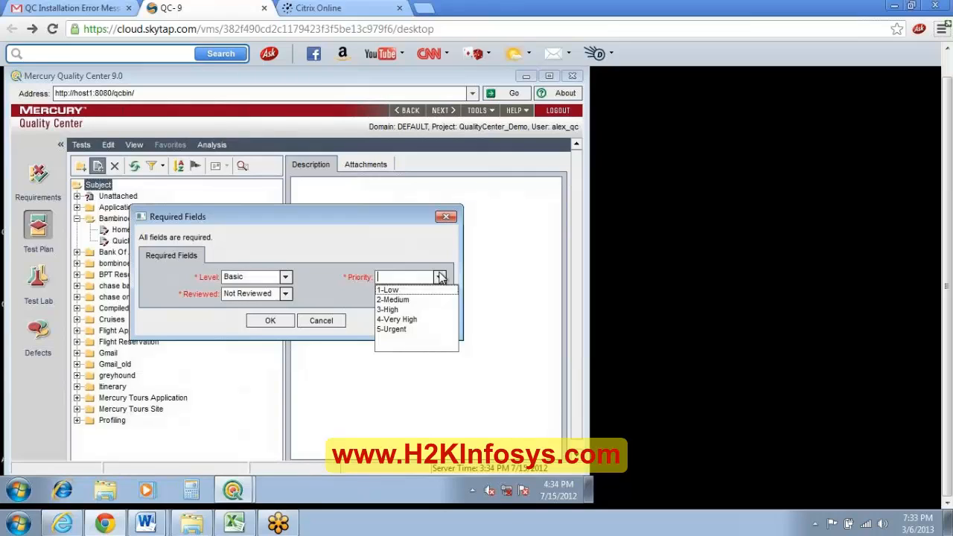
{"action": "left_click", "coordinate": [396, 299]}
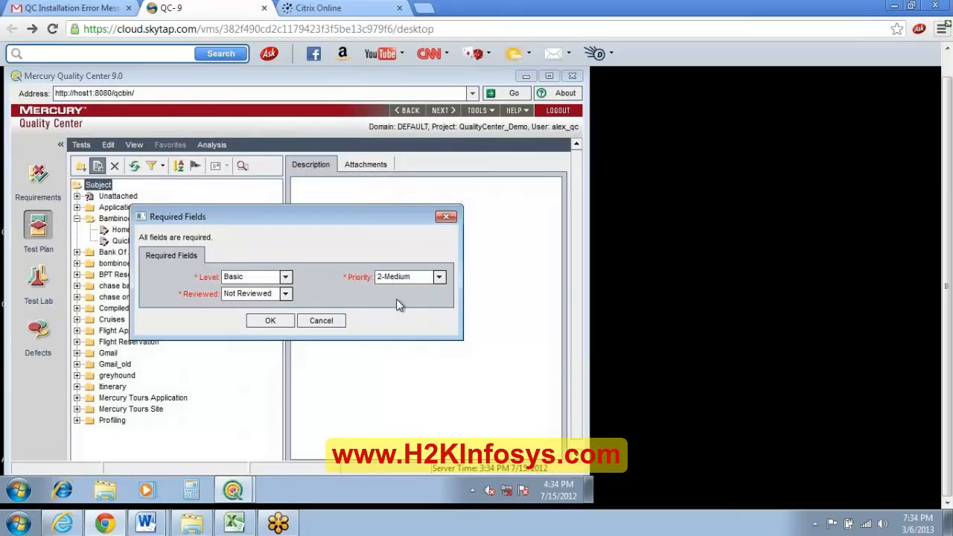
{"action": "left_click", "coordinate": [277, 323]}
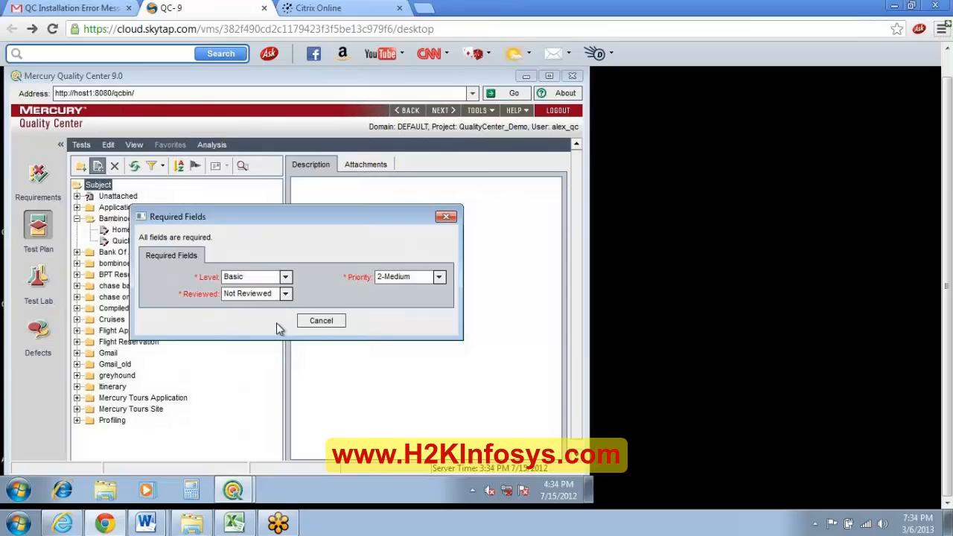